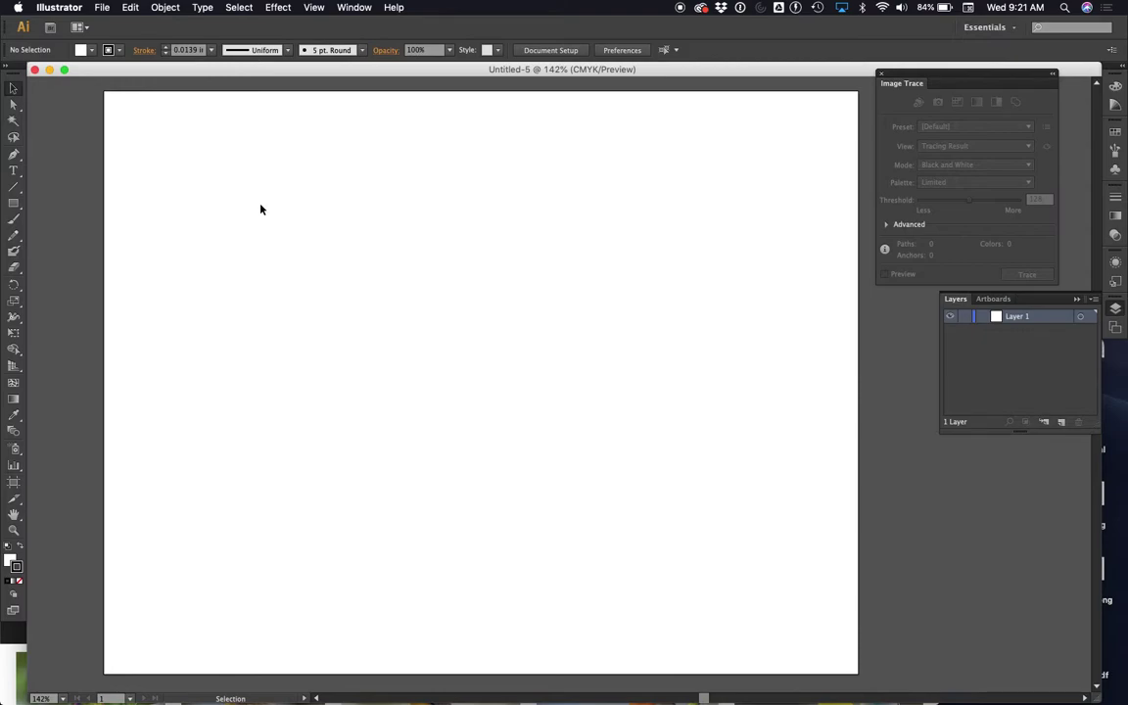
- Back in Safari, search Google Images for 'line drawing' and scroll through the sketch results
mouse_move(428, 690)
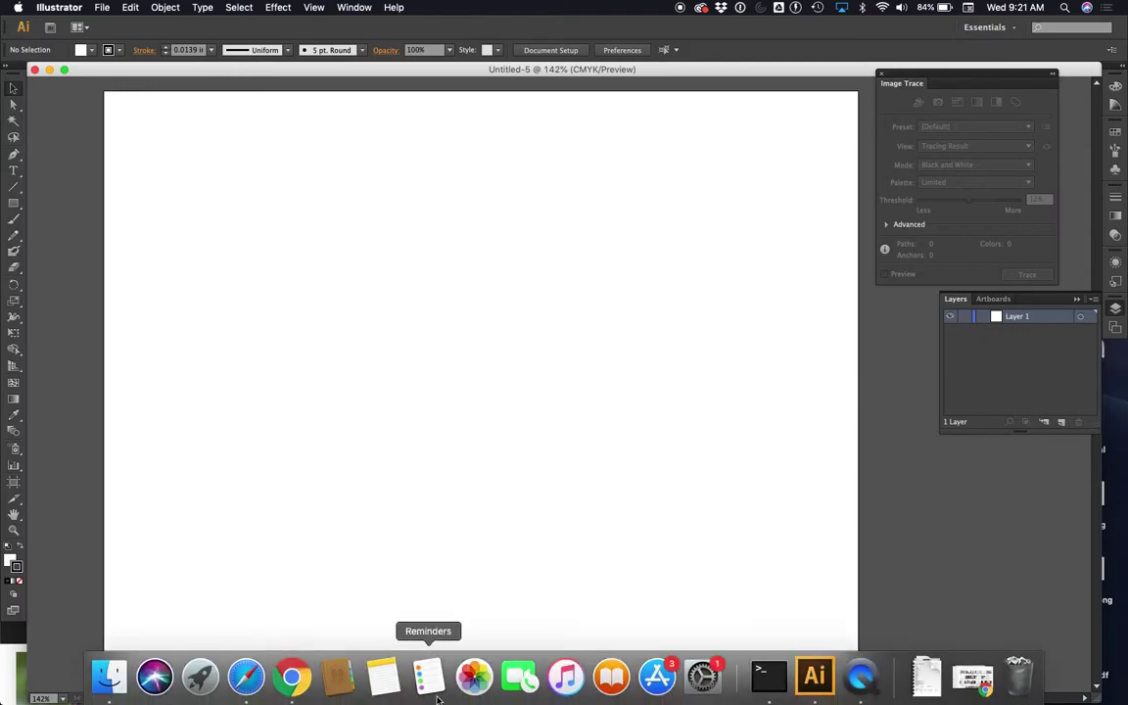
left_click(246, 677)
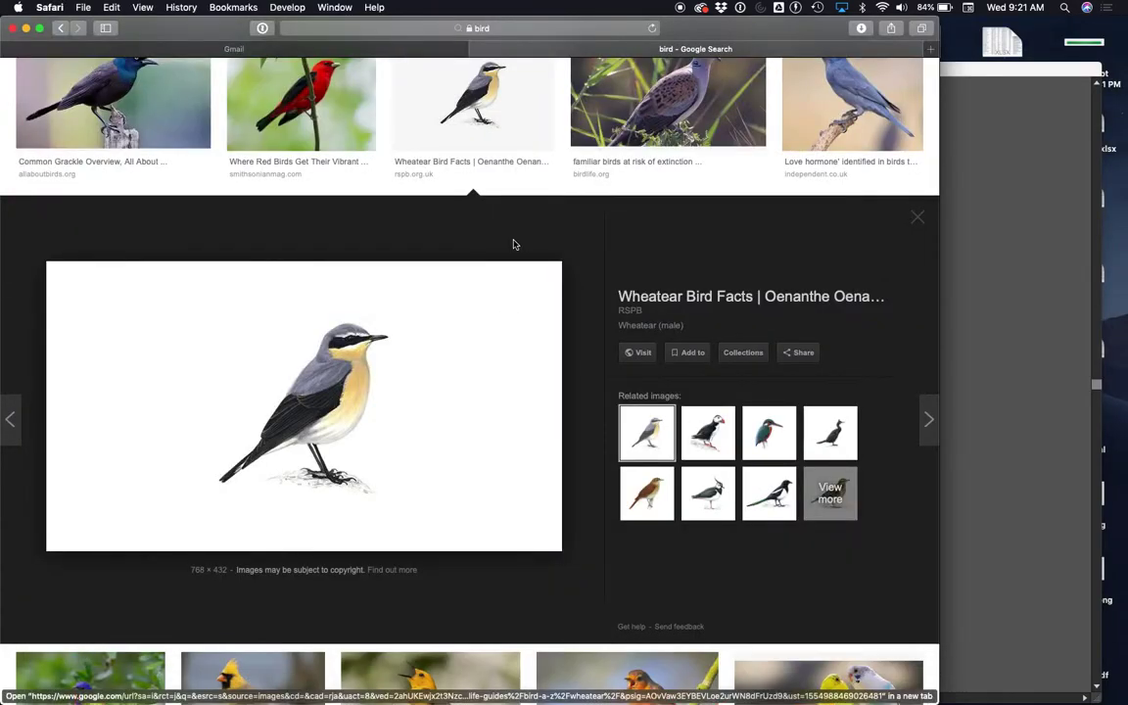
scroll(511, 243, "up", 4)
double_click(362, 90)
type("l")
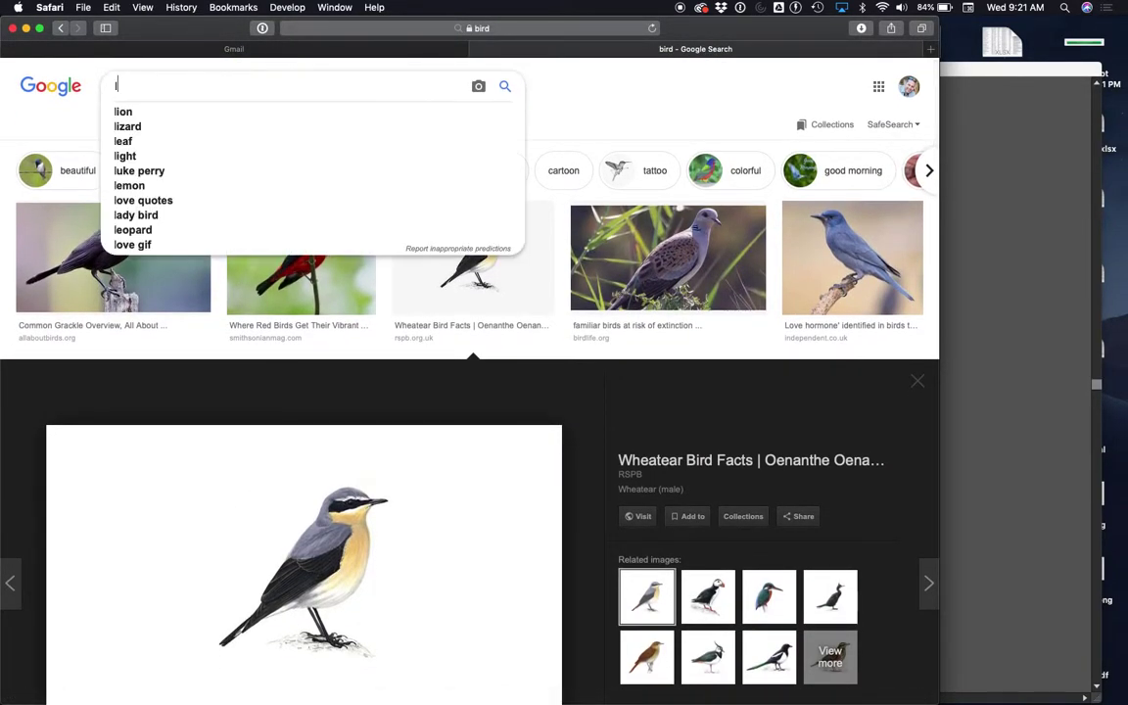
type("ine drawing")
key("Return")
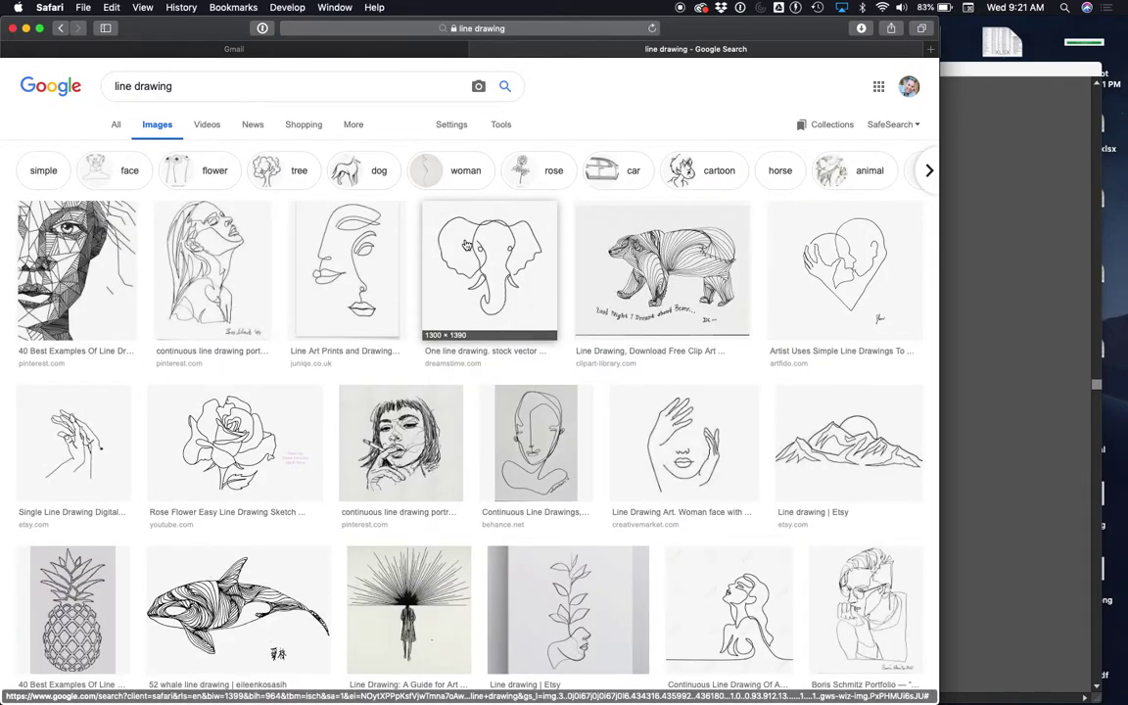
scroll(577, 245, "down", 2)
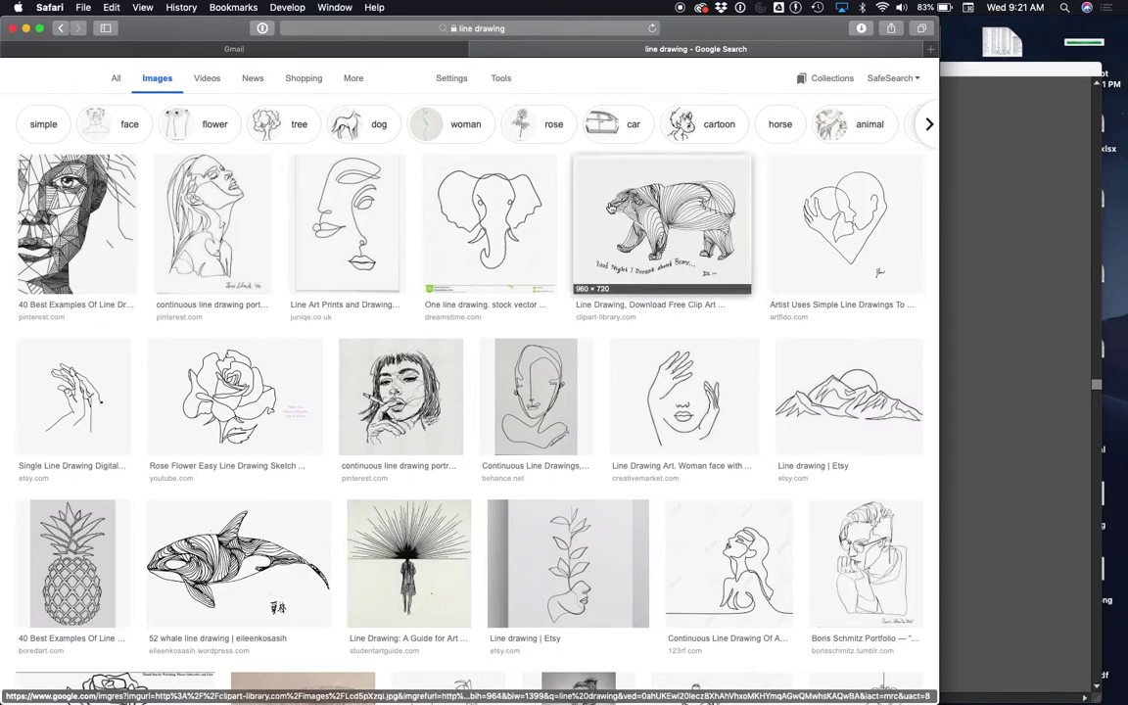
scroll(497, 194, "down", 2)
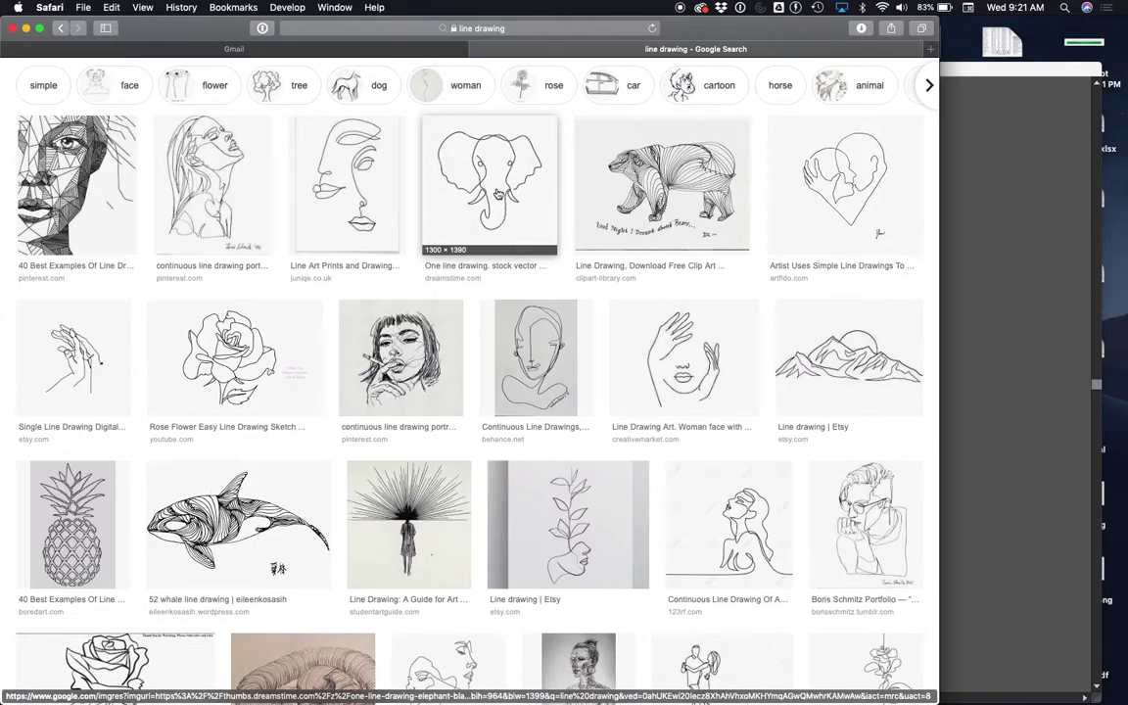
scroll(497, 194, "down", 10)
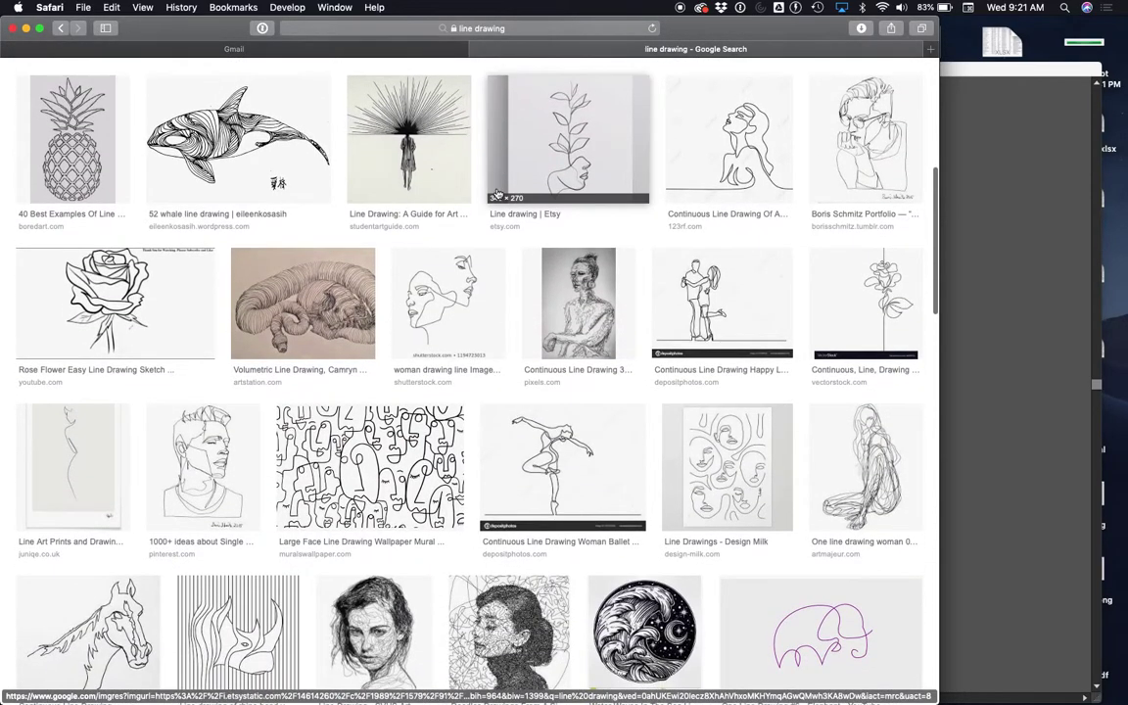
scroll(218, 340, "up", 3)
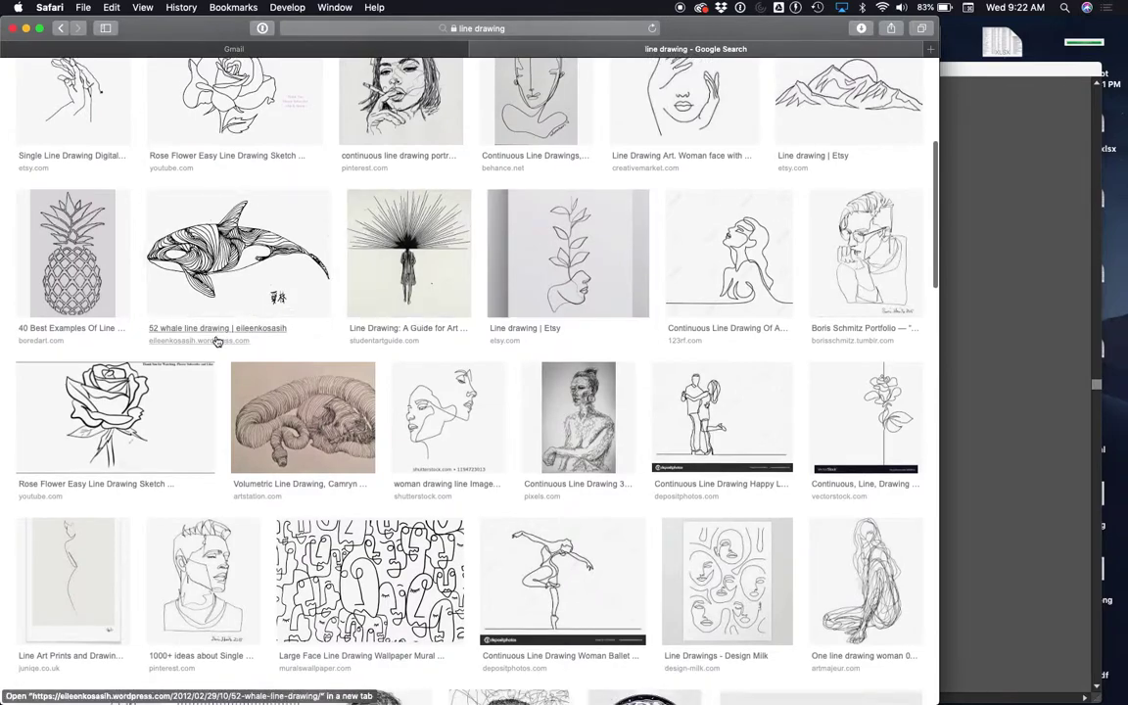
- Preview the rose line drawing, then scroll down to the guitar and animal sketches
left_click(150, 417)
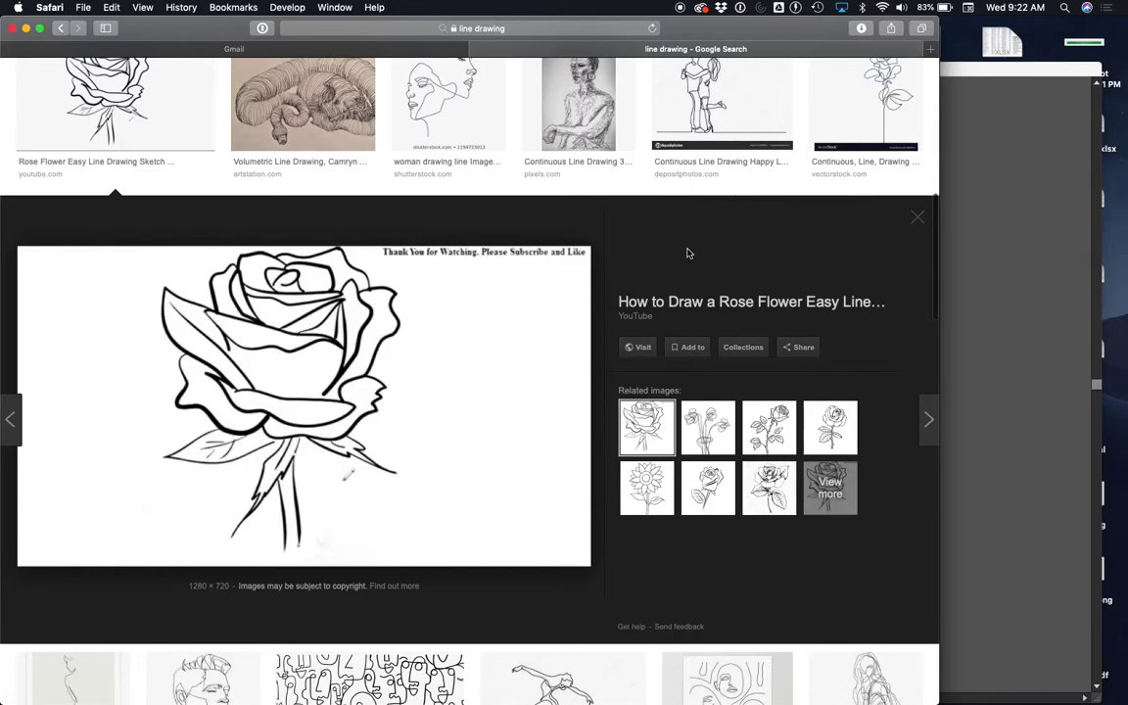
scroll(687, 254, "up", 10)
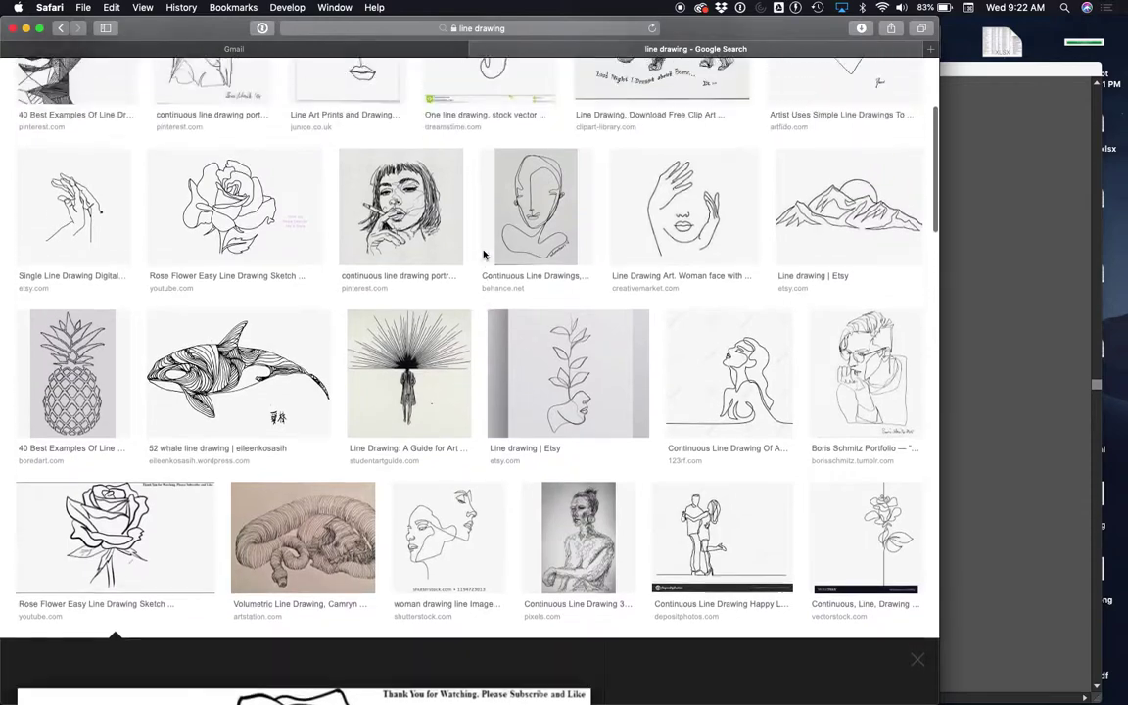
scroll(482, 255, "up", 5)
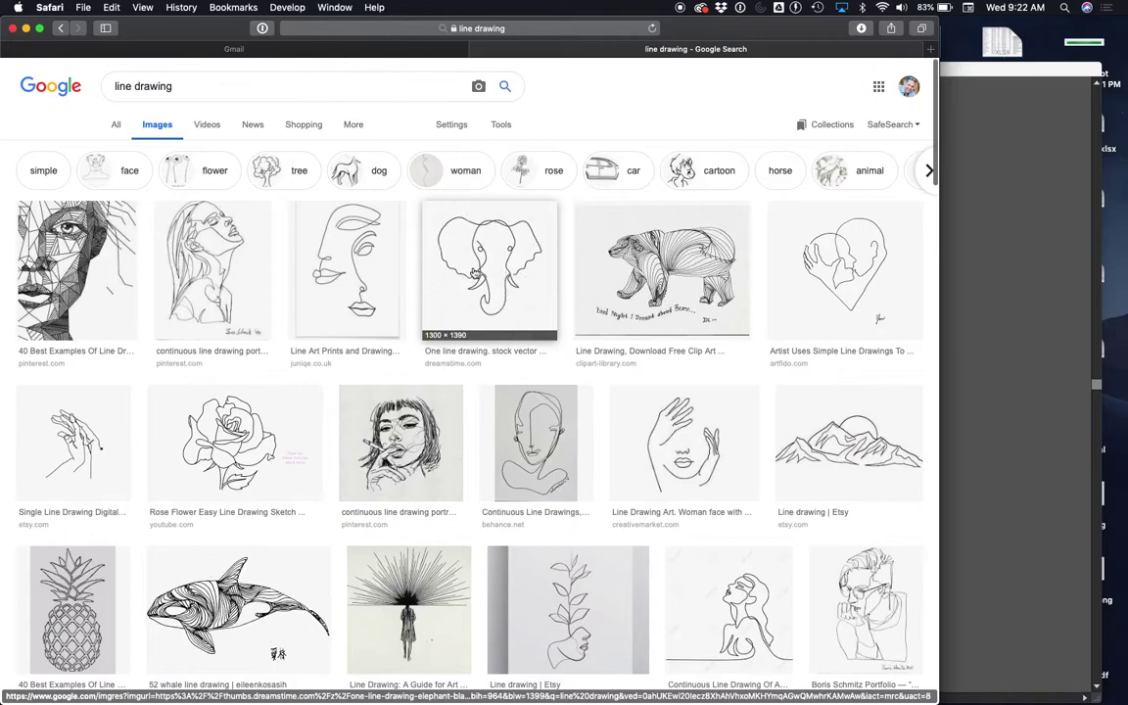
scroll(532, 292, "down", 2)
scroll(532, 292, "down", 10)
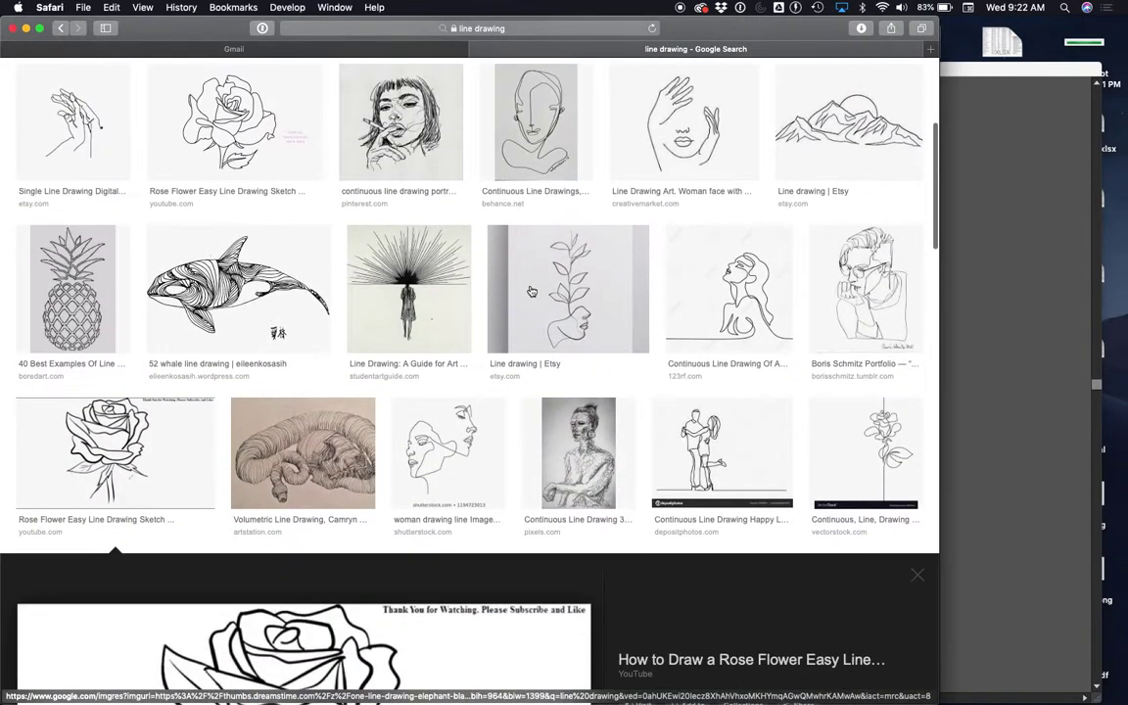
scroll(531, 292, "down", 9)
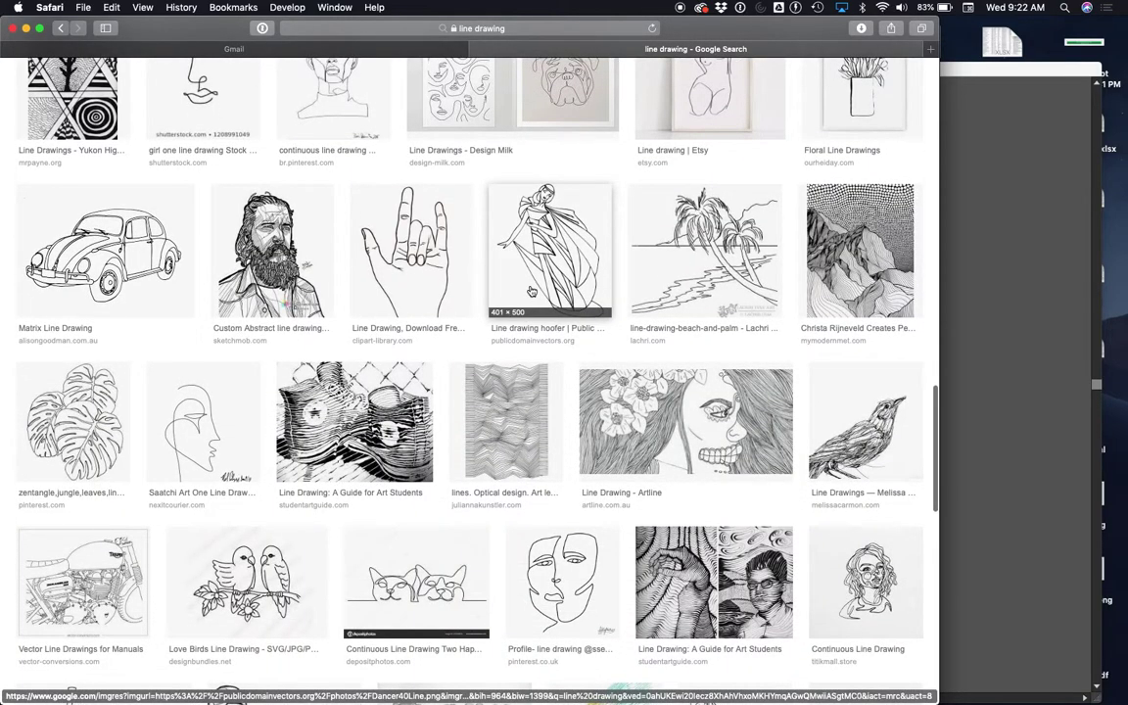
scroll(532, 292, "down", 3)
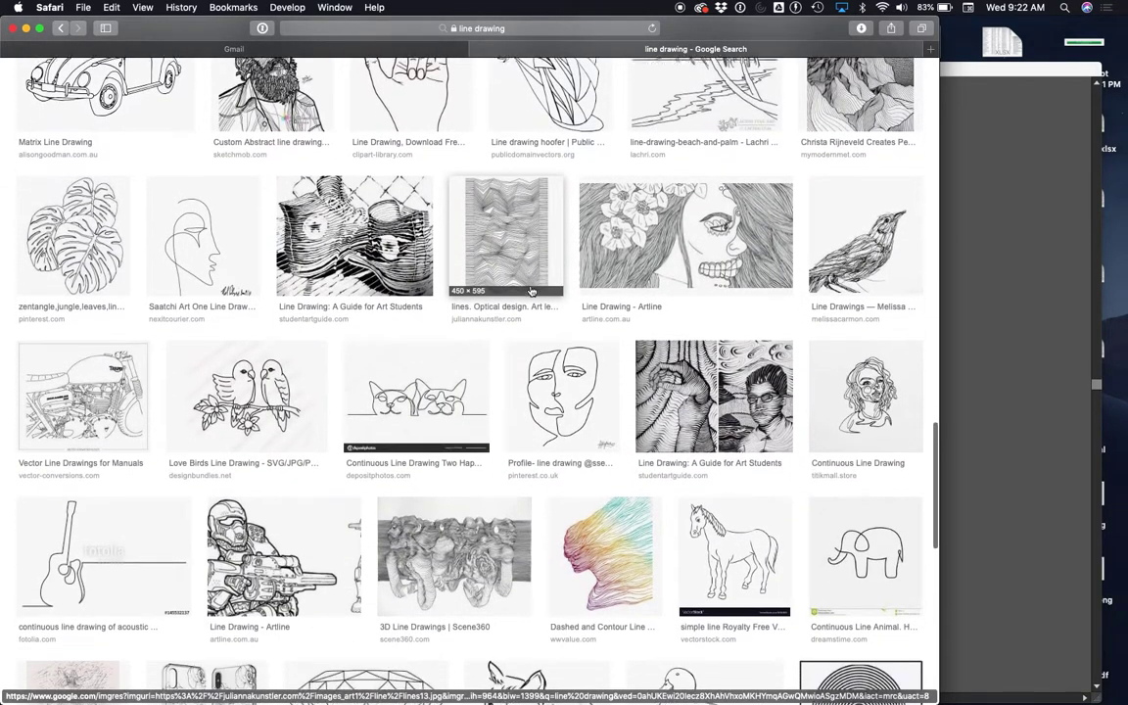
scroll(530, 292, "down", 5)
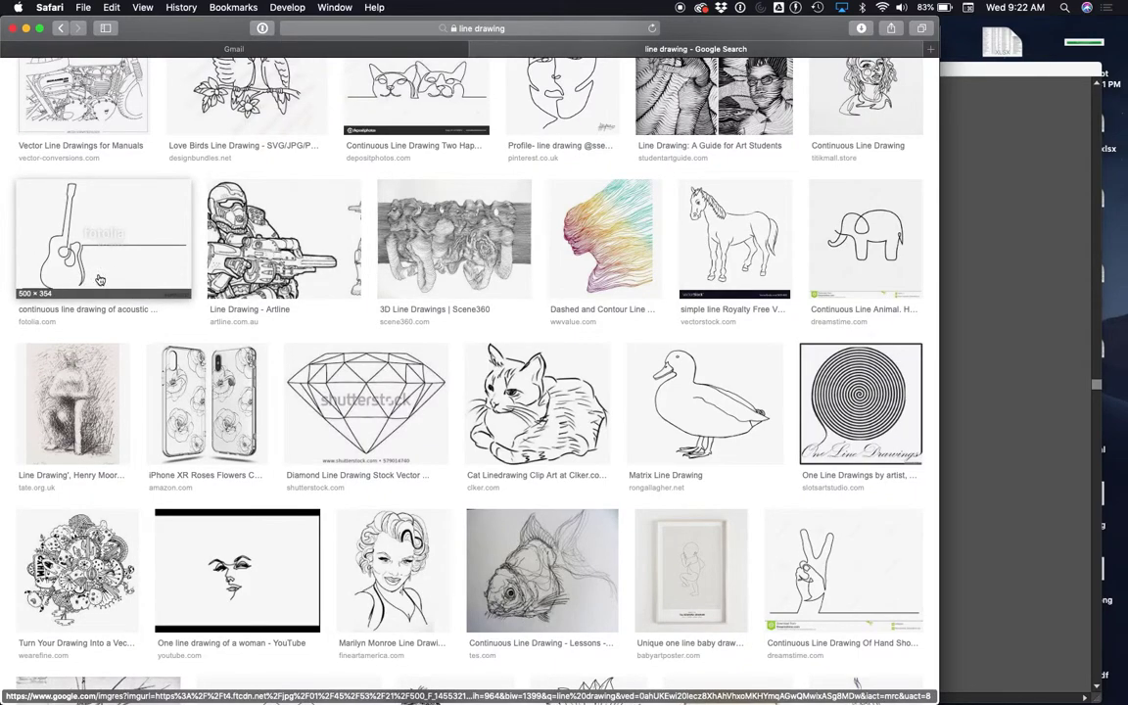
left_click(120, 250)
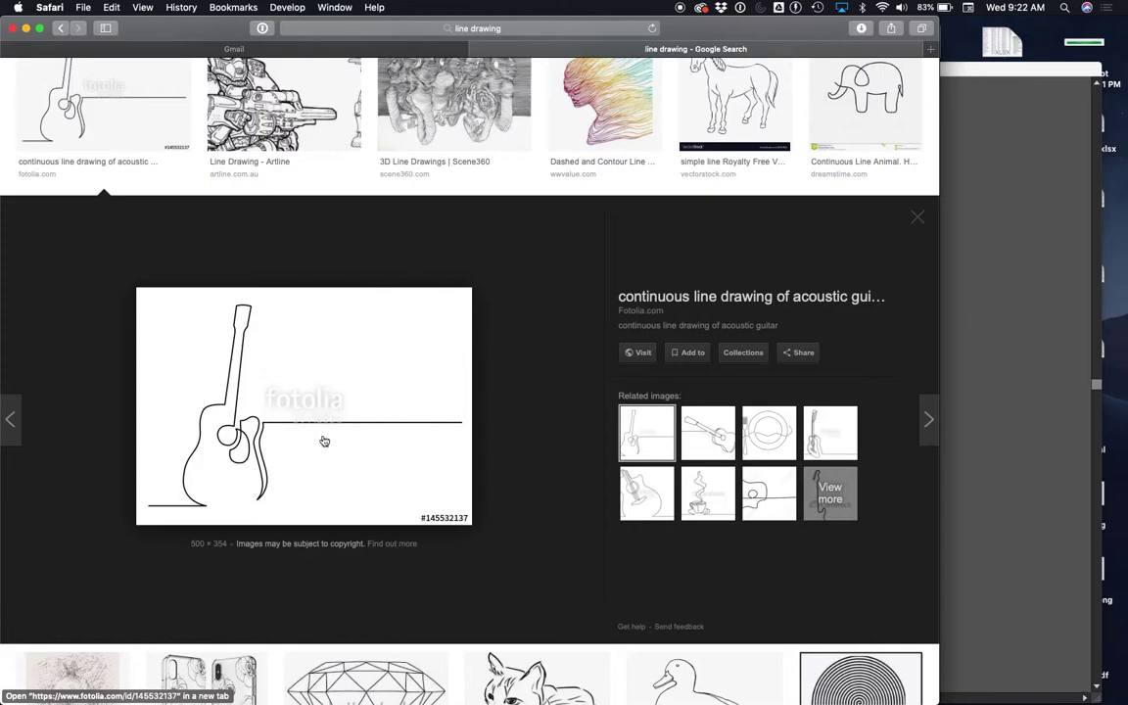
scroll(324, 440, "down", 2)
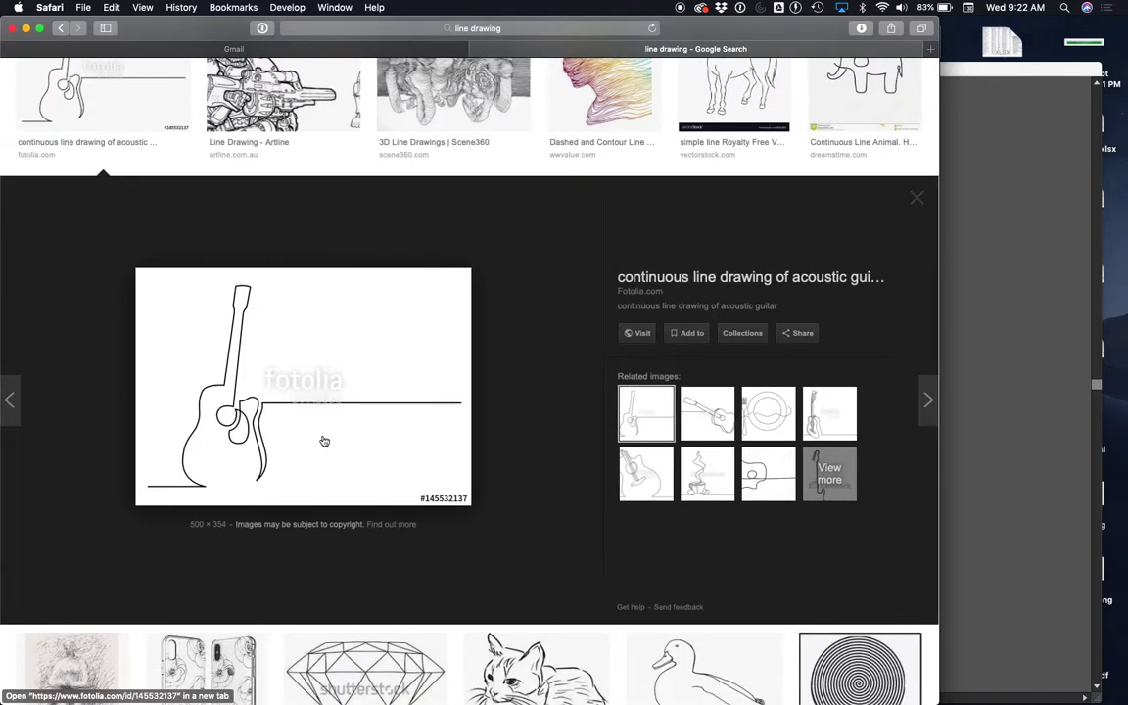
scroll(440, 252, "down", 5)
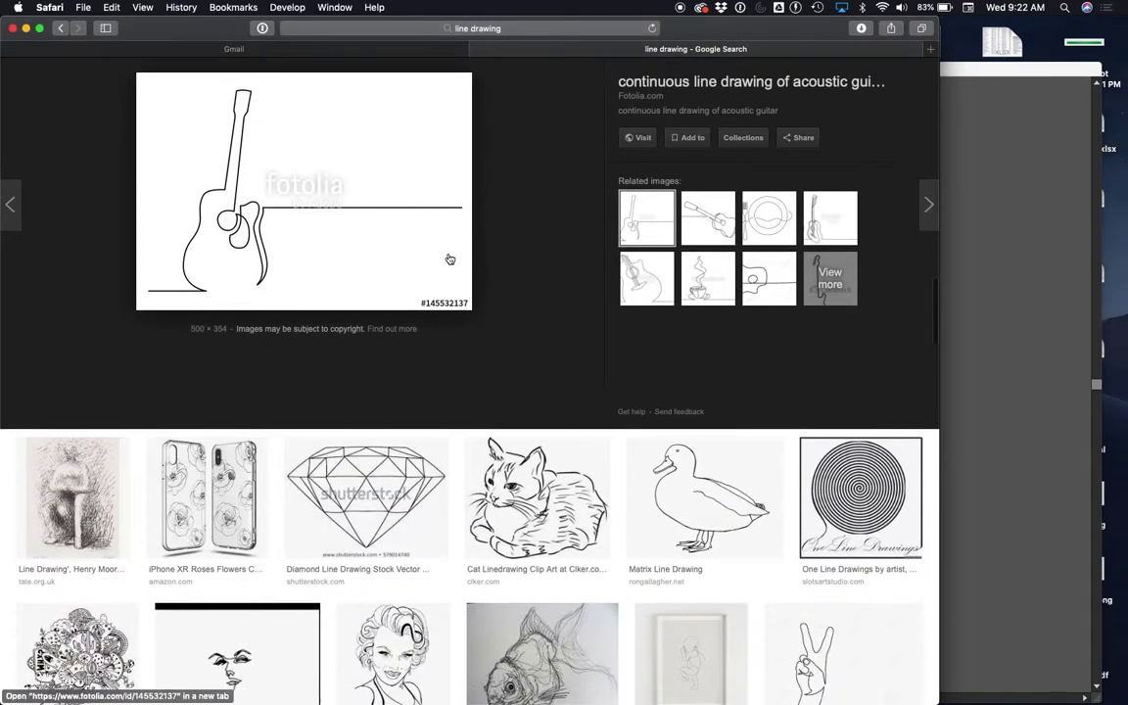
scroll(364, 185, "down", 4)
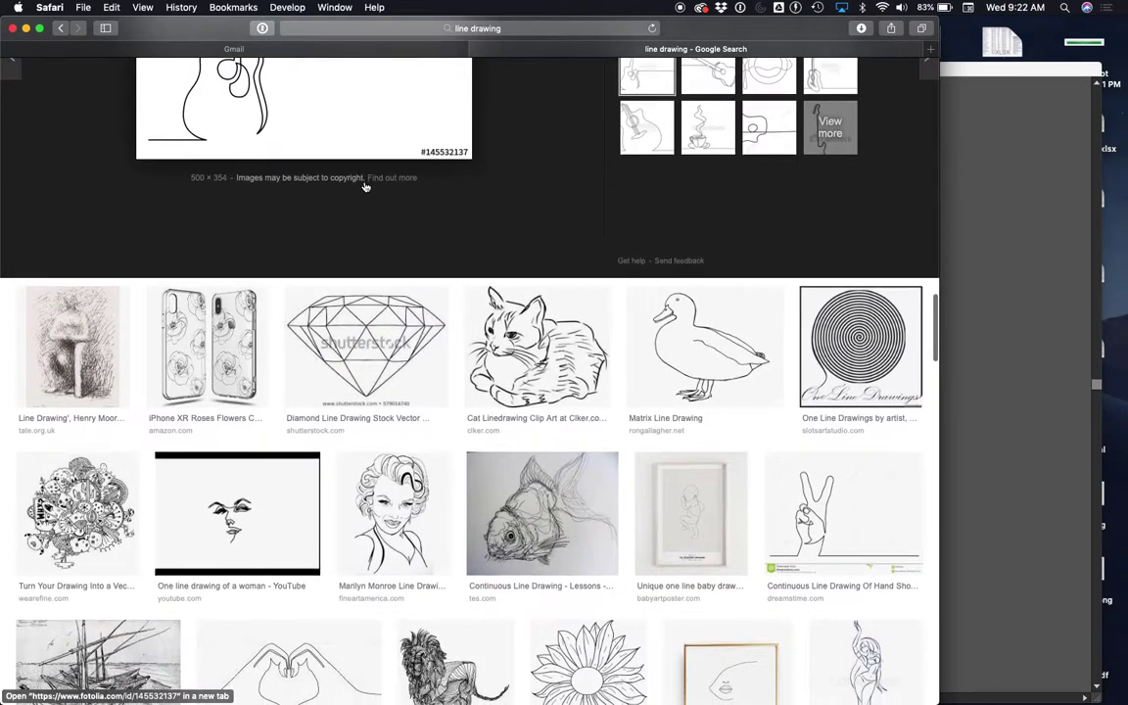
scroll(364, 186, "down", 5)
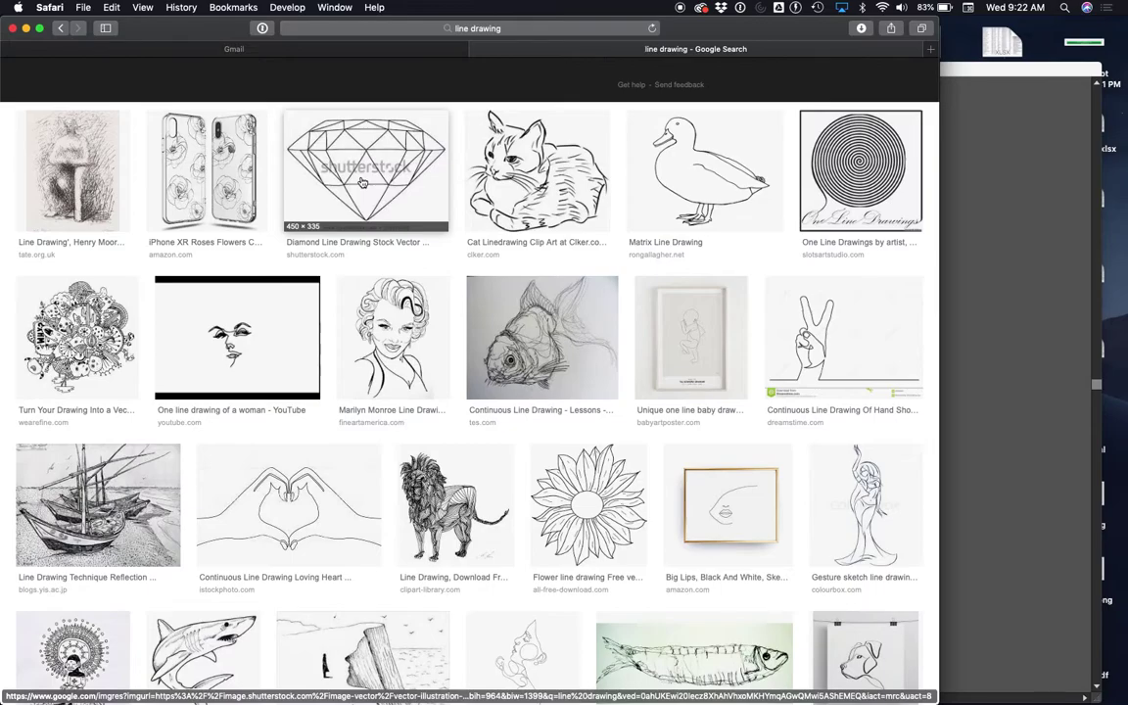
scroll(362, 183, "down", 20)
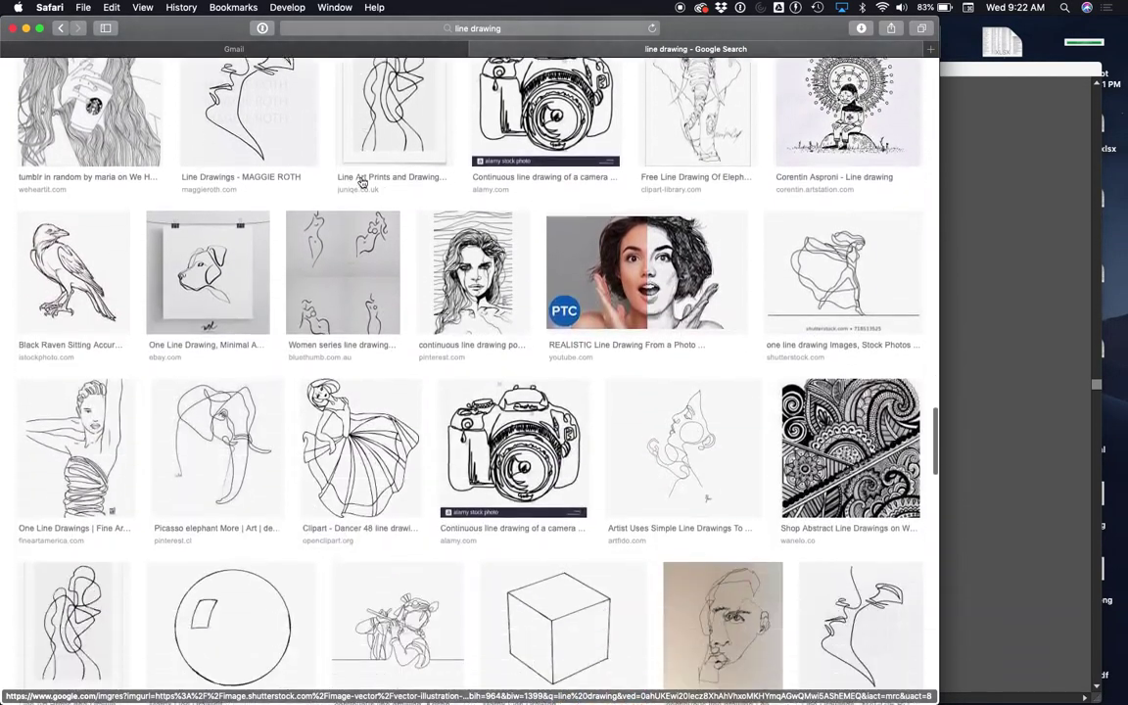
scroll(362, 183, "down", 3)
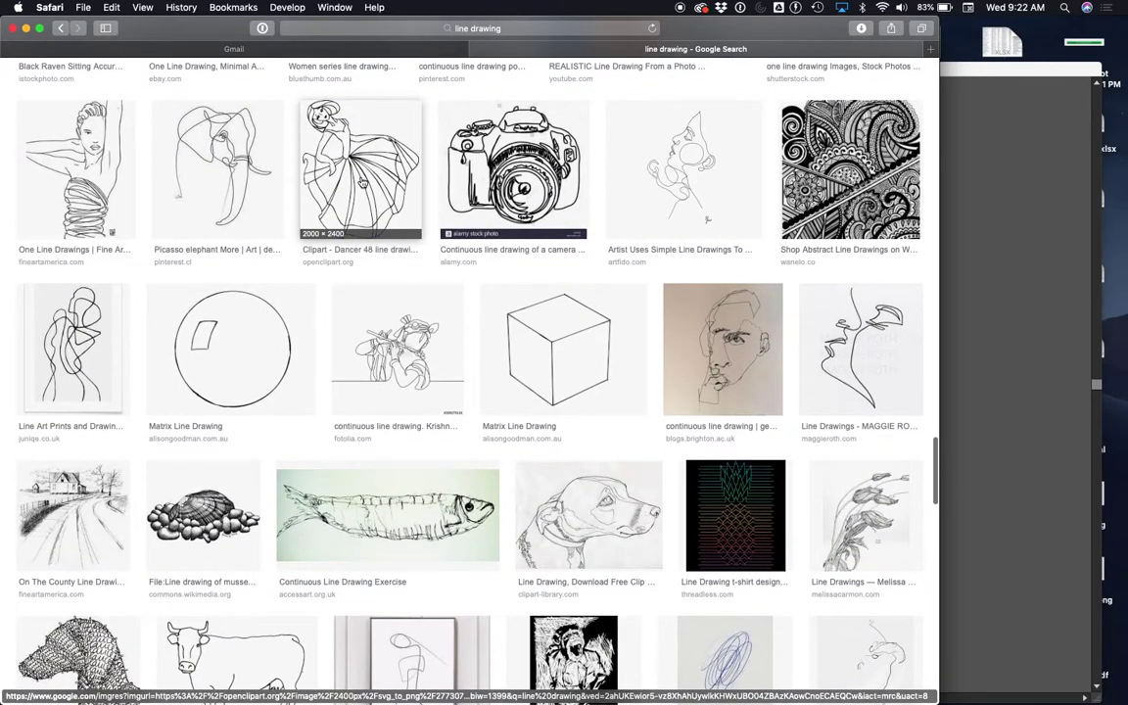
scroll(500, 342, "down", 7)
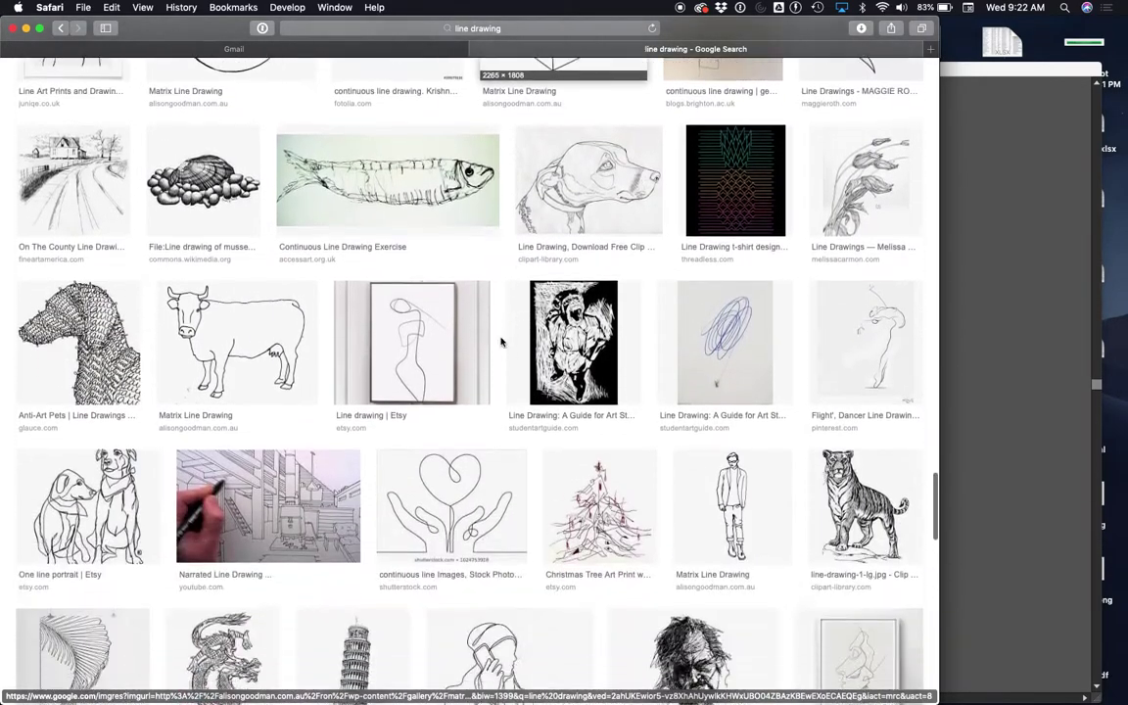
scroll(500, 342, "down", 9)
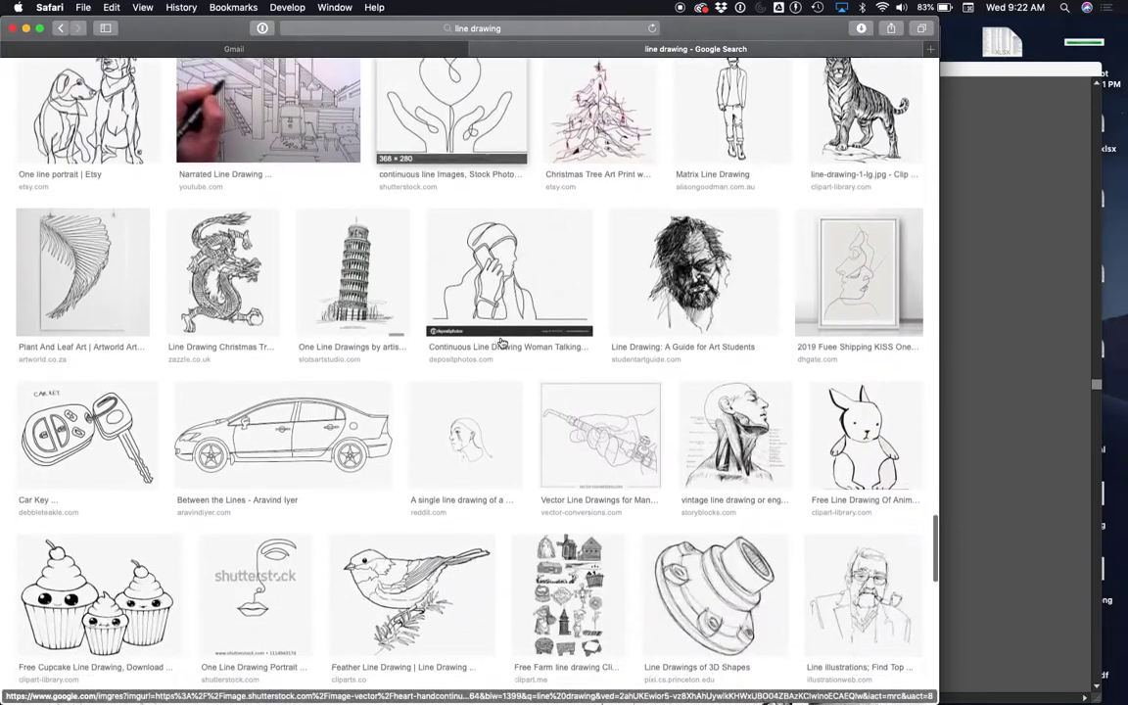
scroll(501, 342, "down", 8)
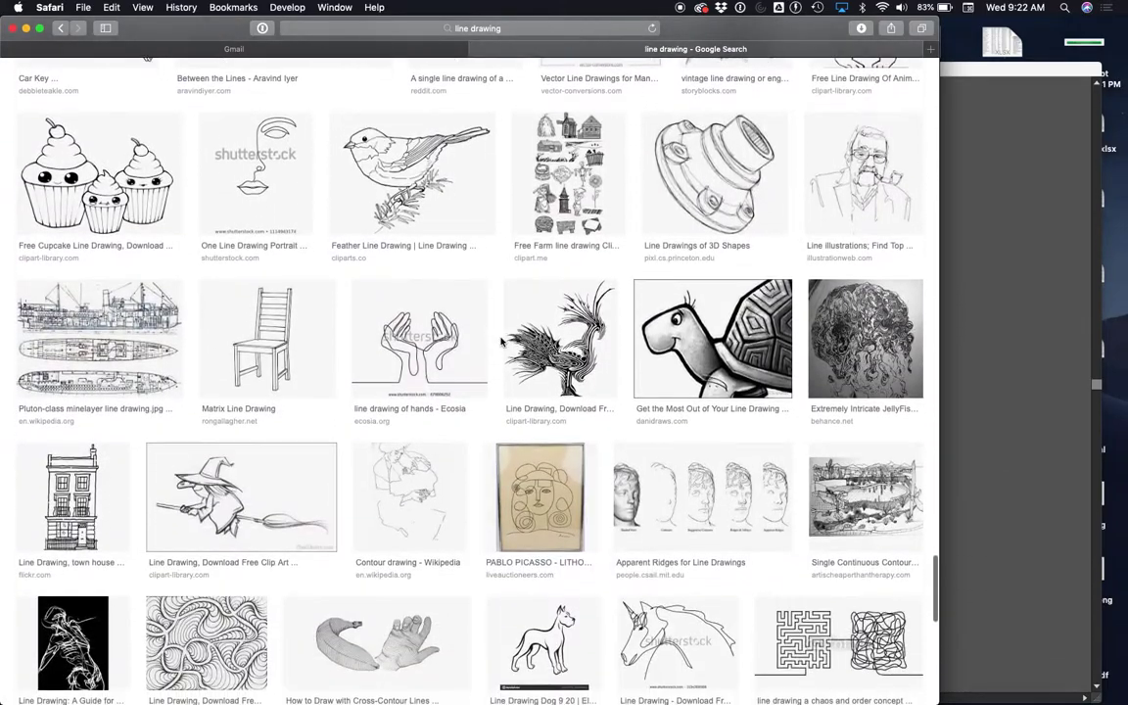
scroll(501, 342, "down", 15)
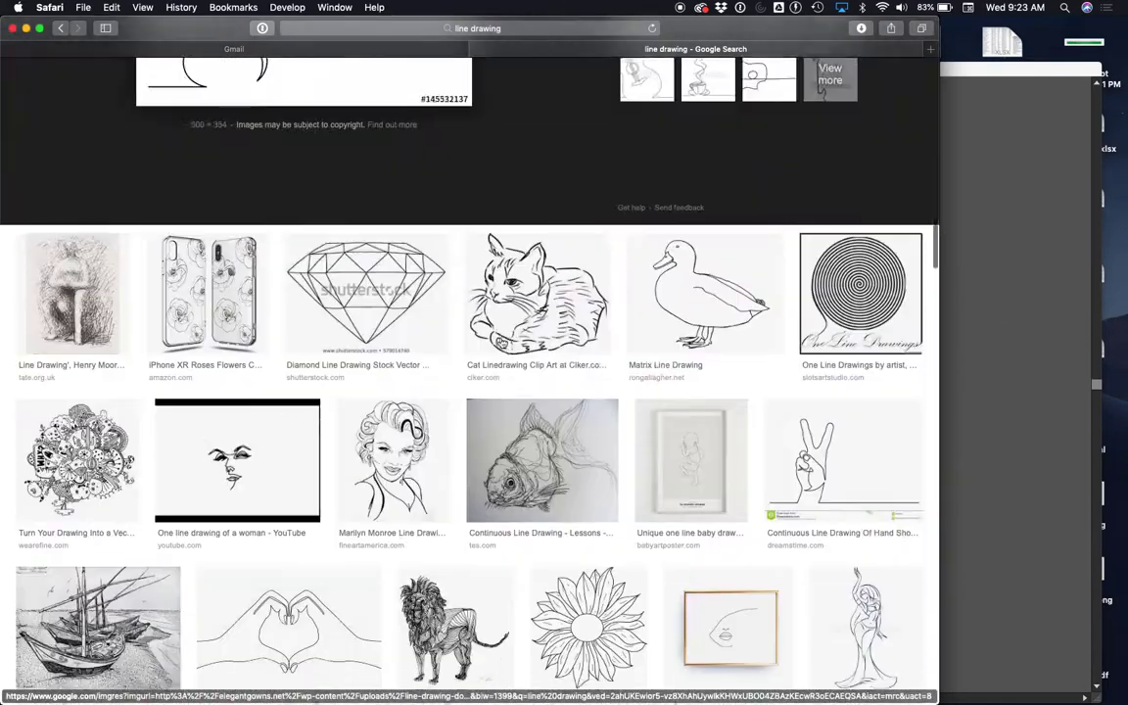
scroll(501, 342, "down", 5)
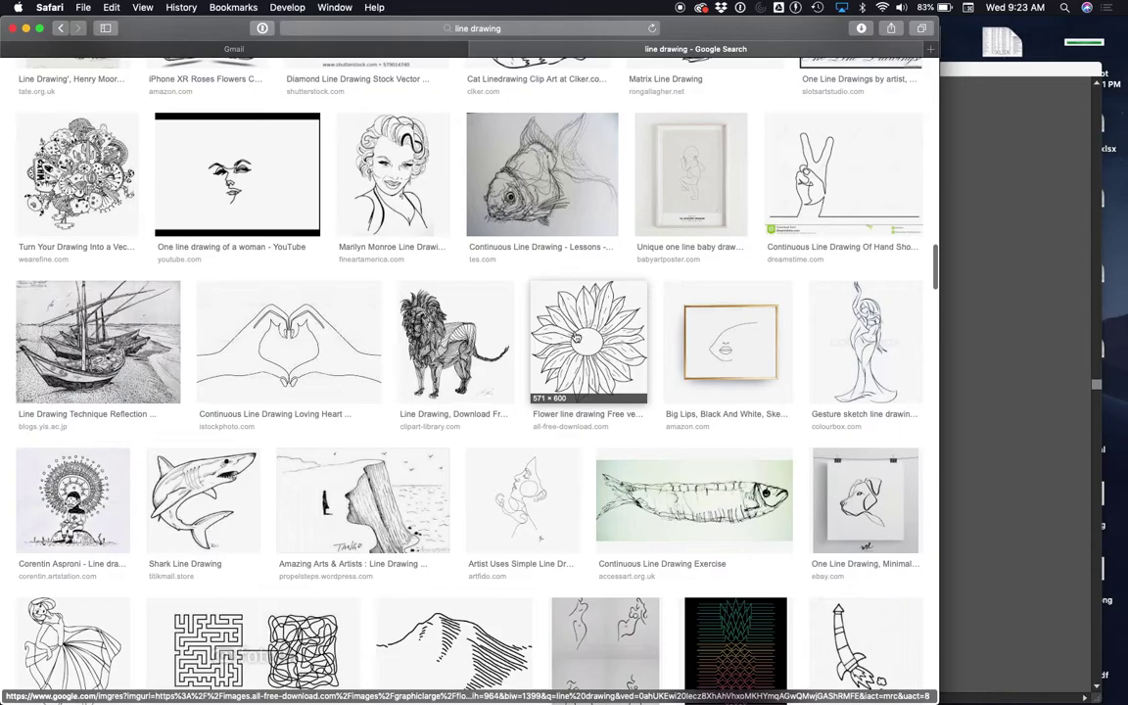
scroll(587, 367, "down", 10)
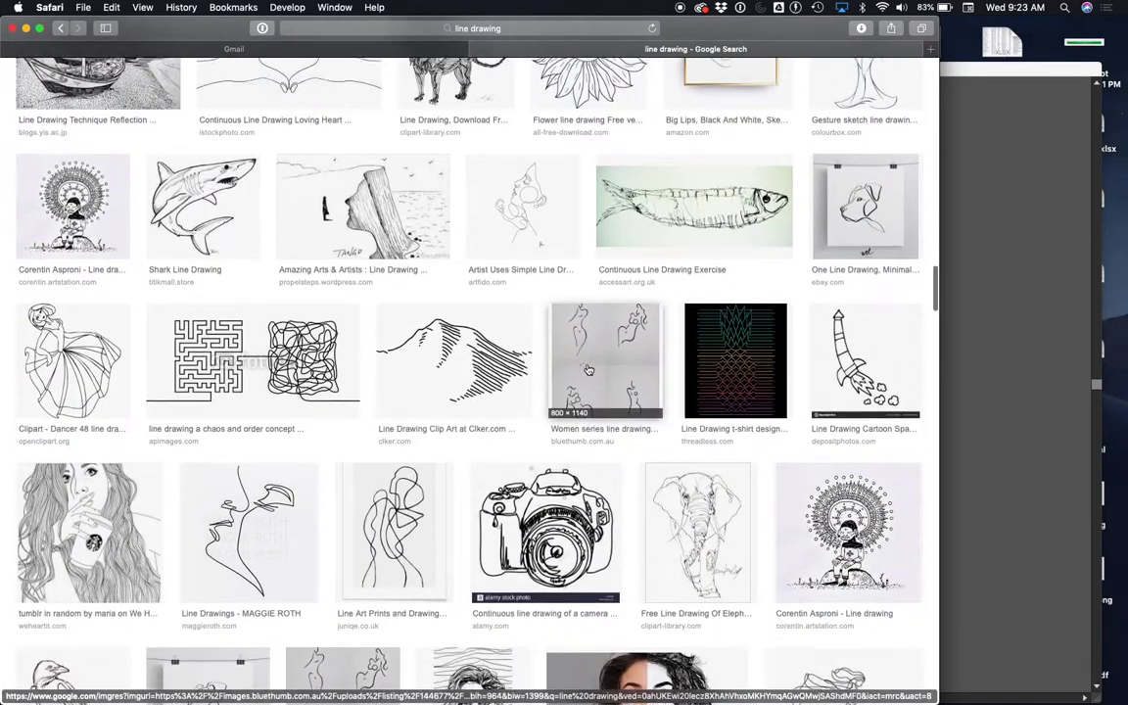
scroll(588, 369, "down", 15)
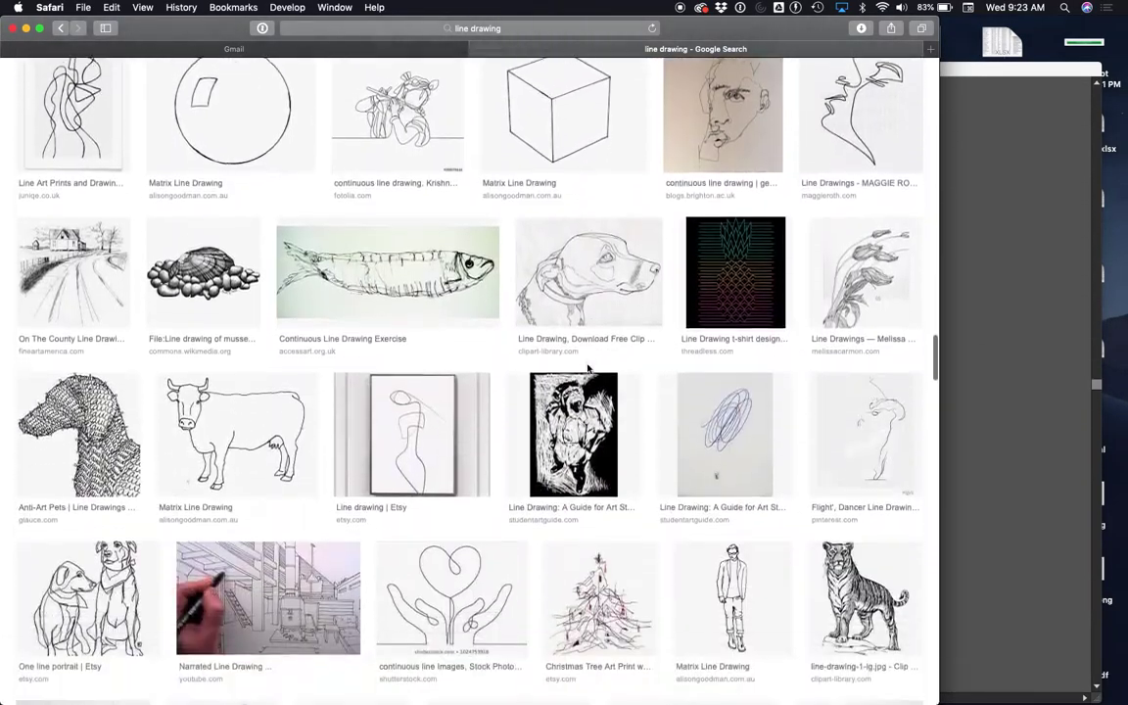
scroll(589, 369, "down", 10)
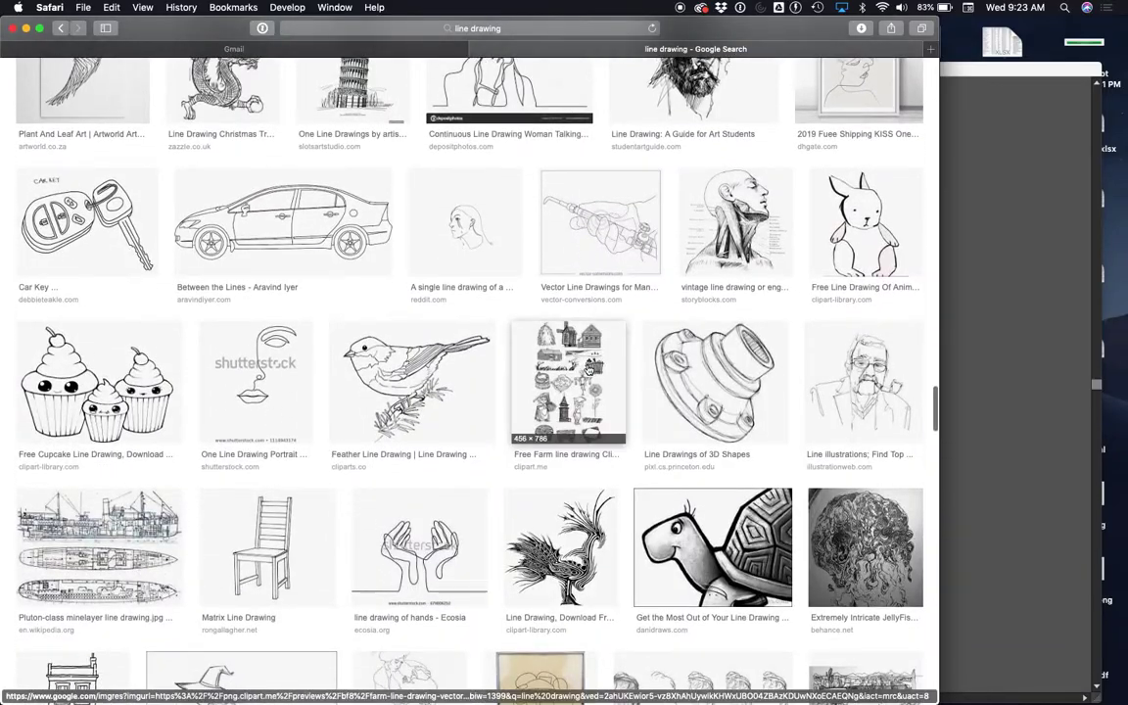
scroll(589, 369, "down", 6)
scroll(584, 370, "up", 9)
left_click(379, 168)
scroll(380, 169, "up", 20)
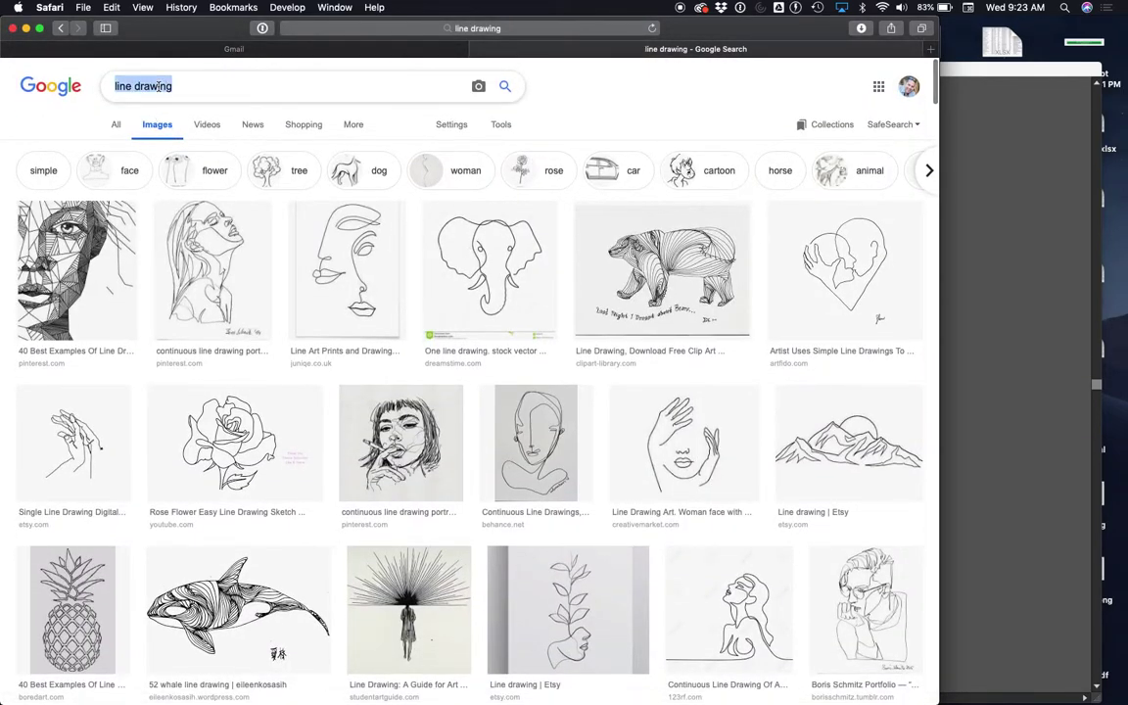
- Search Google Images for 'self contained line shape' and browse the results
type("self contained line sh")
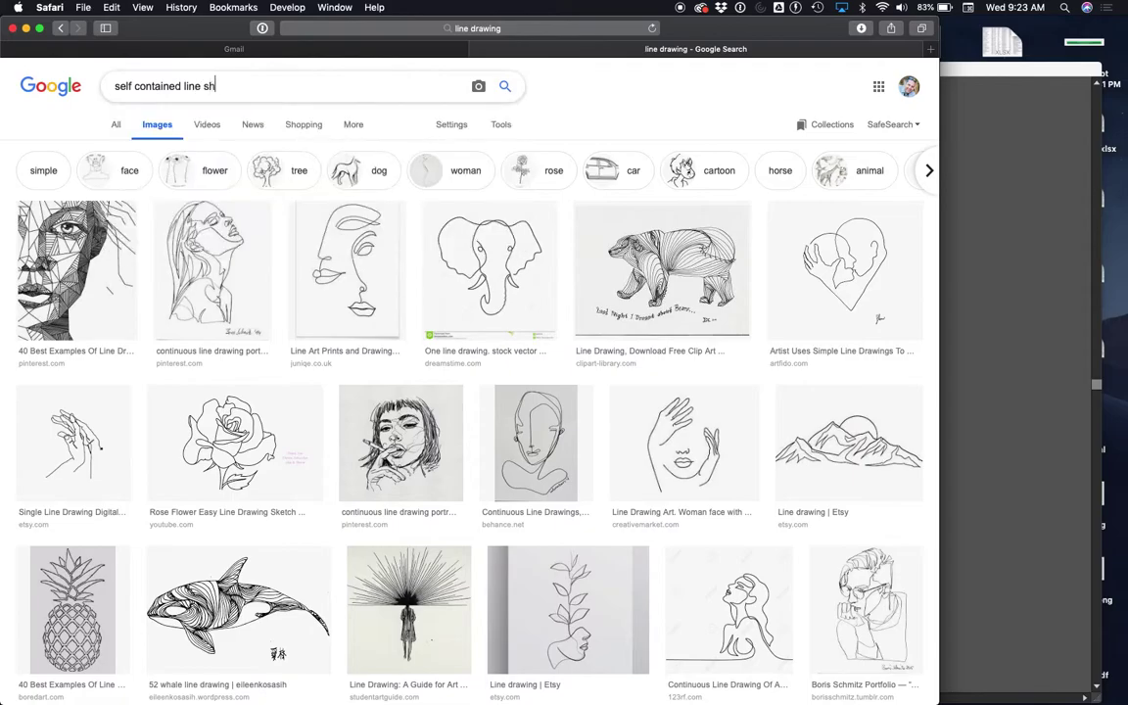
type("ape")
key("Return")
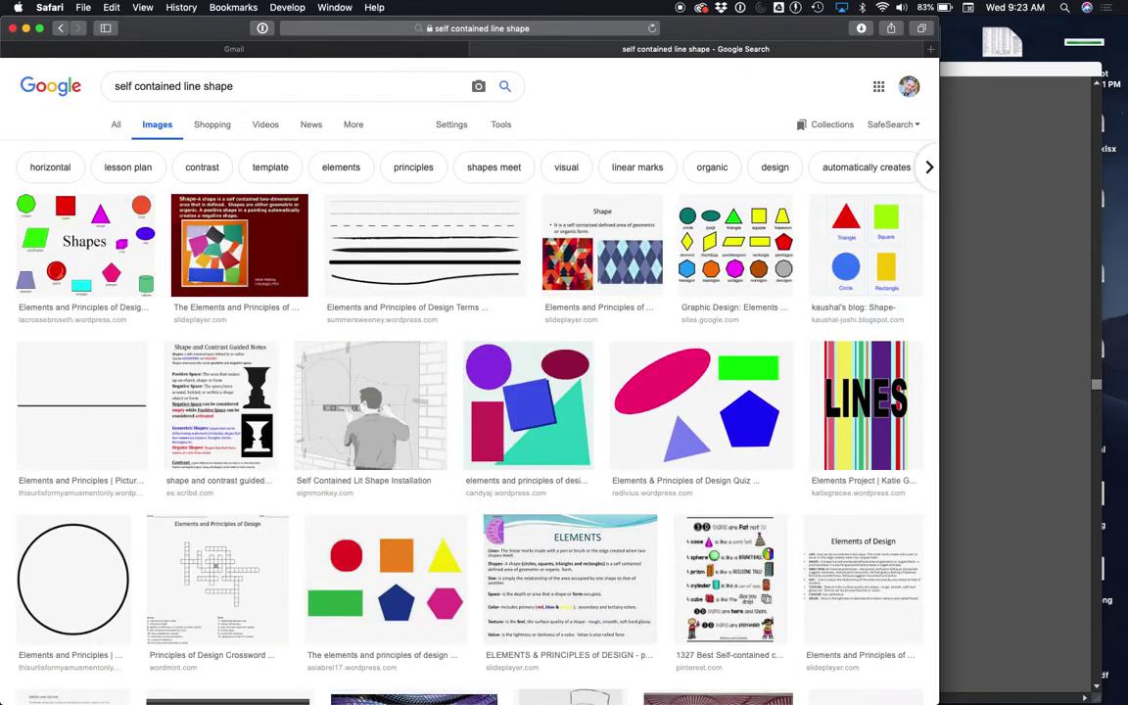
scroll(156, 440, "down", 15)
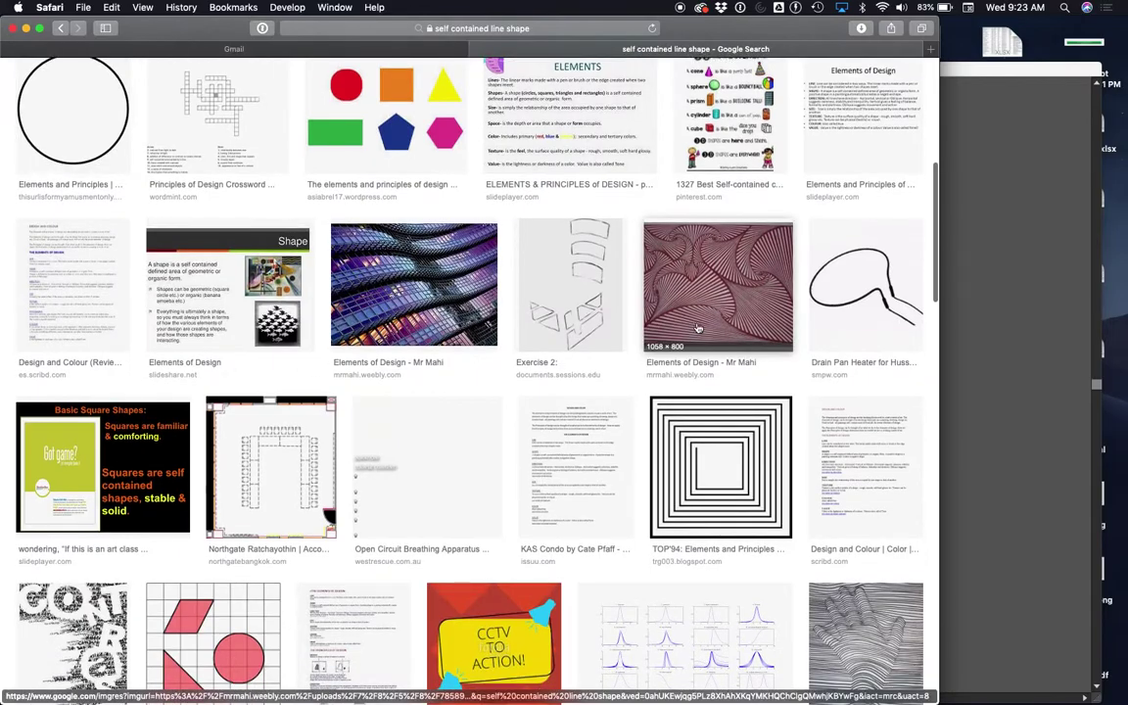
scroll(699, 327, "down", 10)
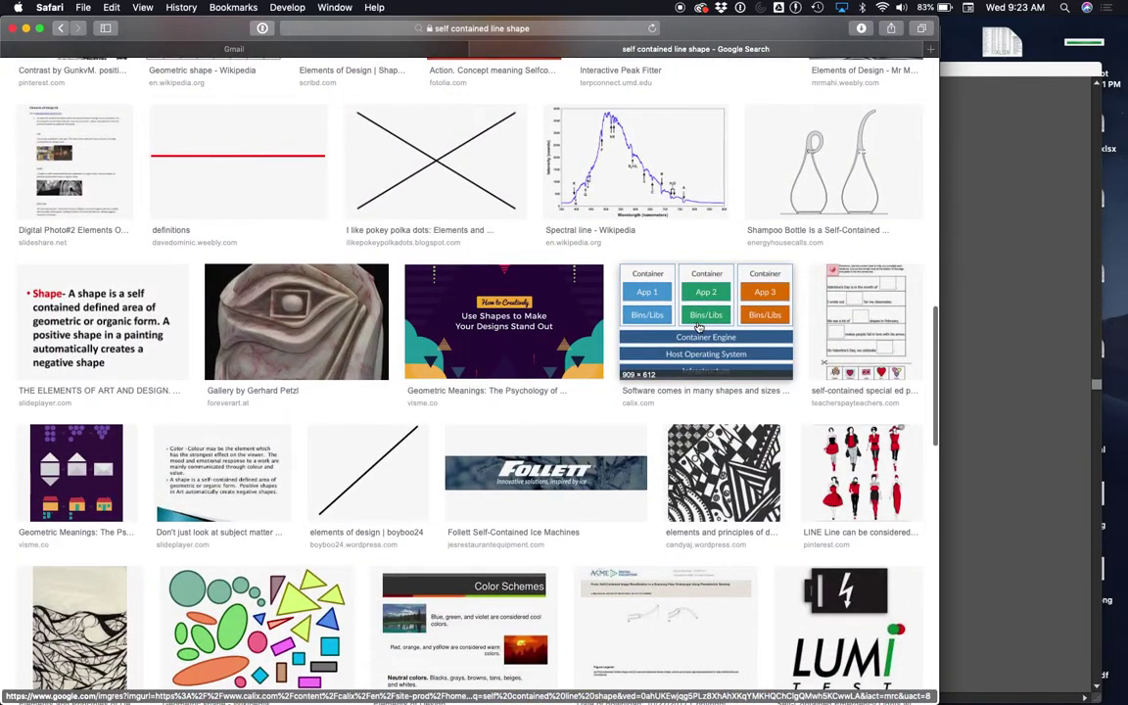
scroll(699, 327, "down", 10)
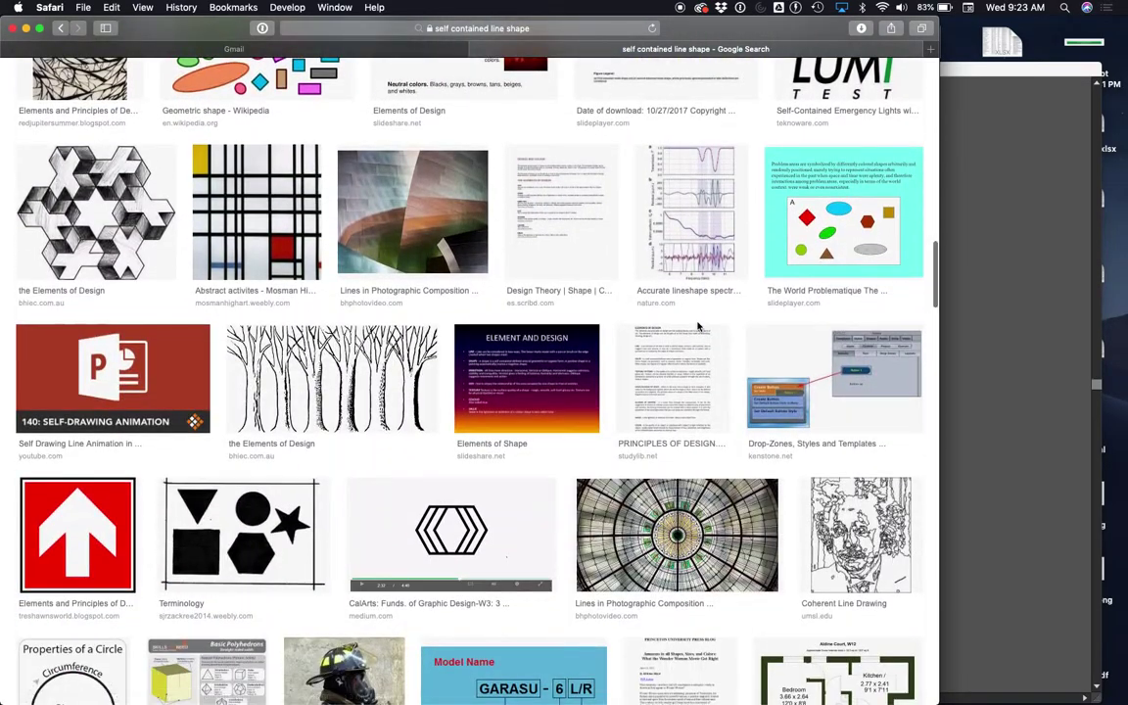
scroll(699, 326, "up", 13)
scroll(699, 327, "up", 15)
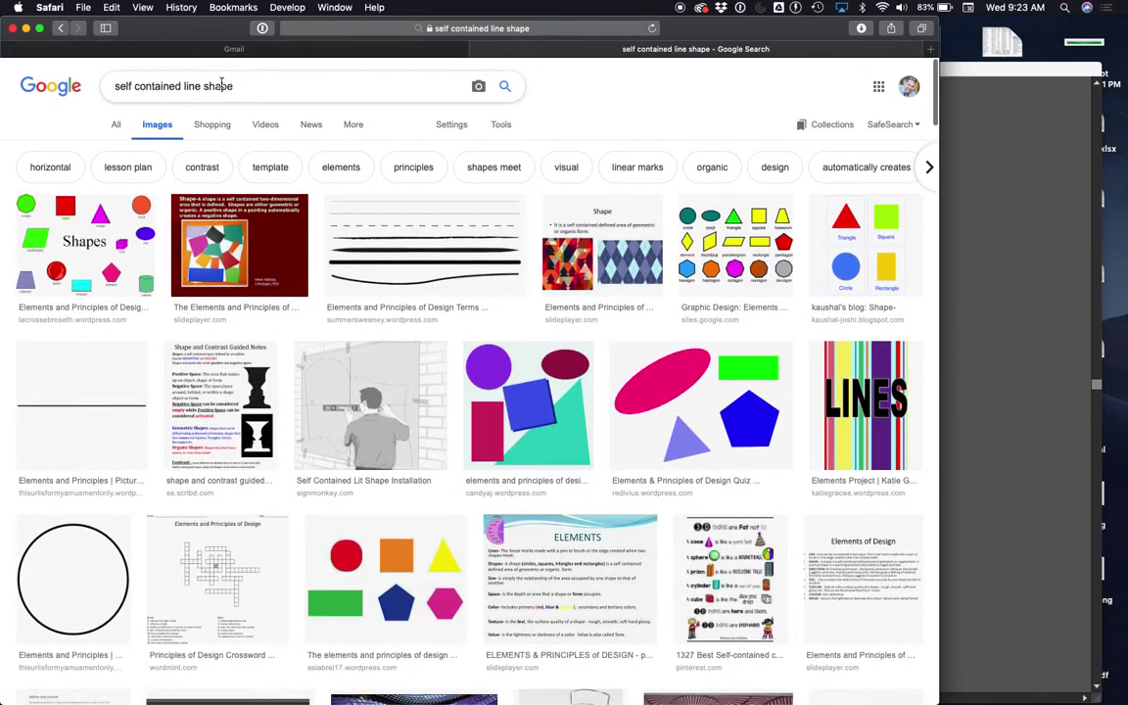
- Replace the query with 'flower outline' and run the search
triple_click(221, 84)
type("slower")
key("BackSpace")
type("st")
key("BackSpace")
key("BackSpace")
key("BackSpace")
key("BackSpace")
key("BackSpace")
key("BackSpace")
key("BackSpace")
type("flower outline")
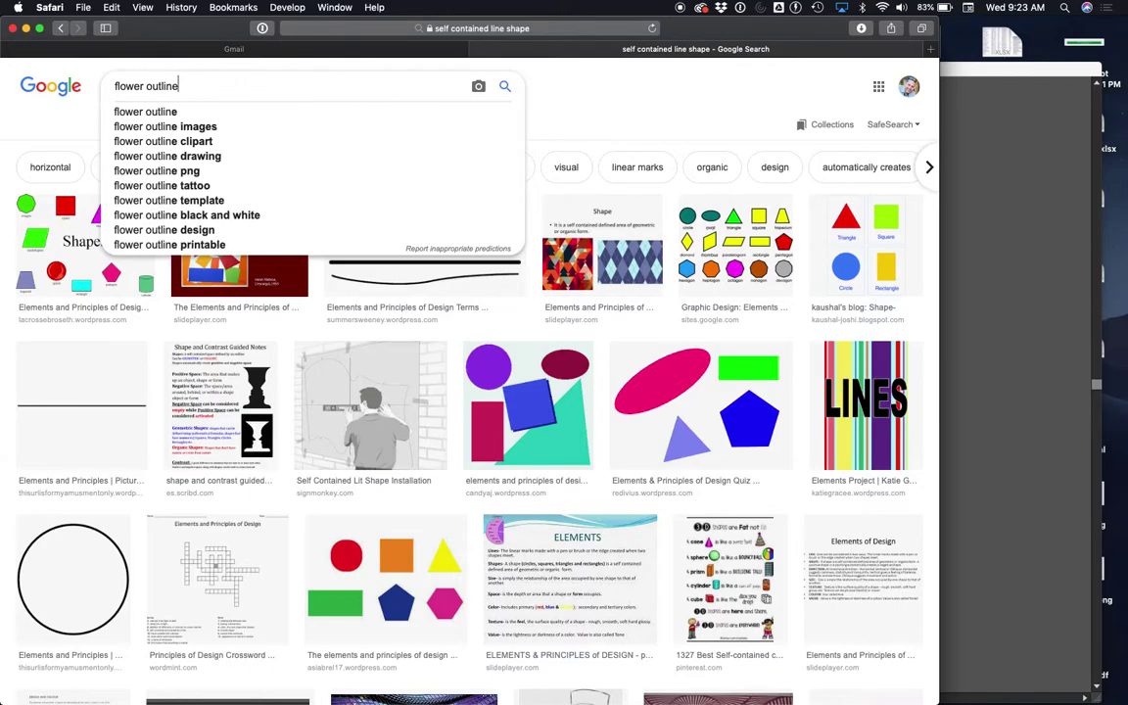
key("Return")
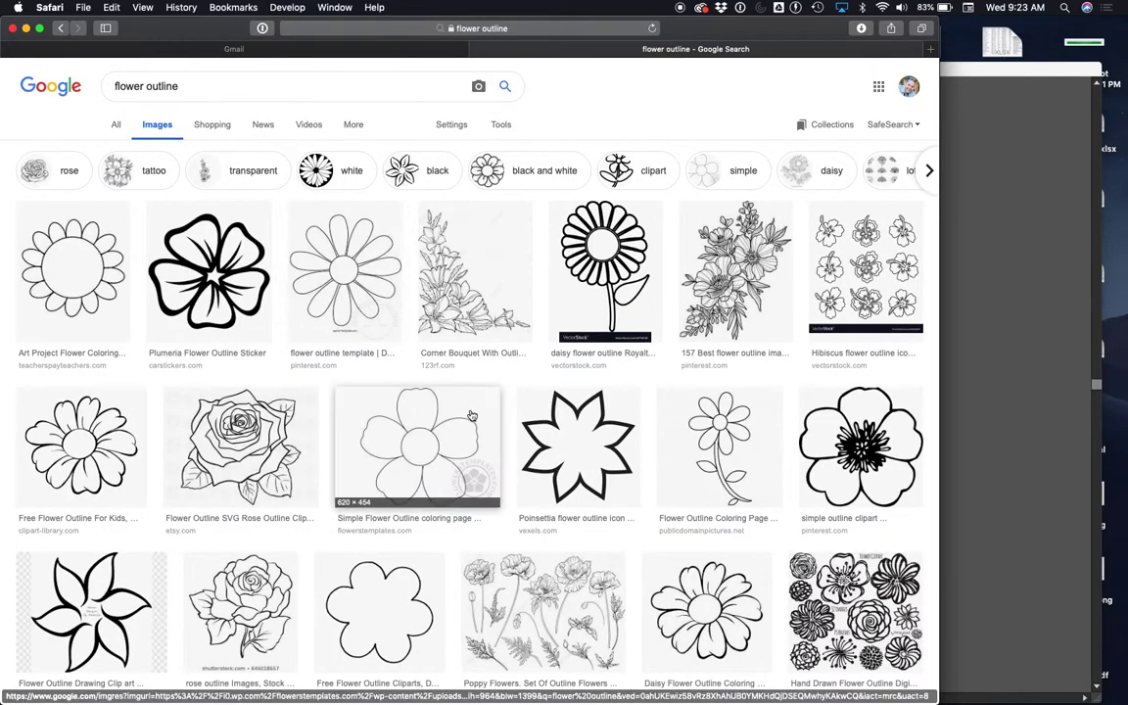
- Preview the bold six-petal flower outline and copy its image to the clipboard
scroll(468, 474, "down", 2)
scroll(467, 474, "down", 2)
left_click(387, 441)
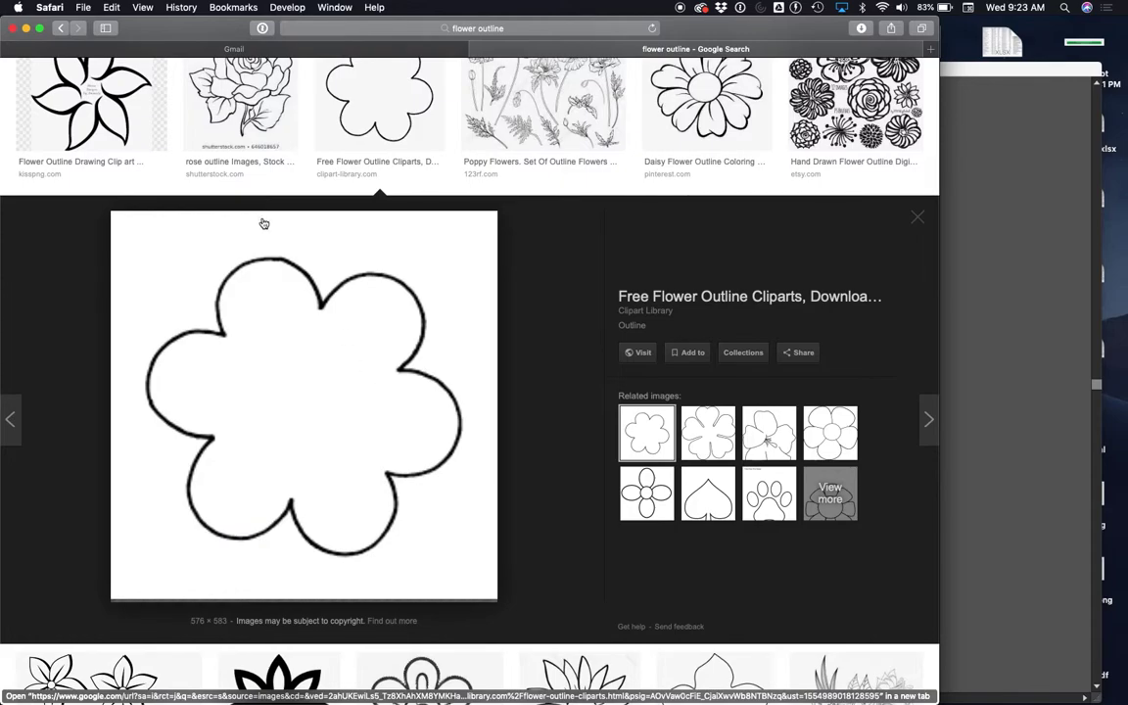
scroll(294, 278, "up", 1)
scroll(295, 278, "up", 1)
left_click(91, 132)
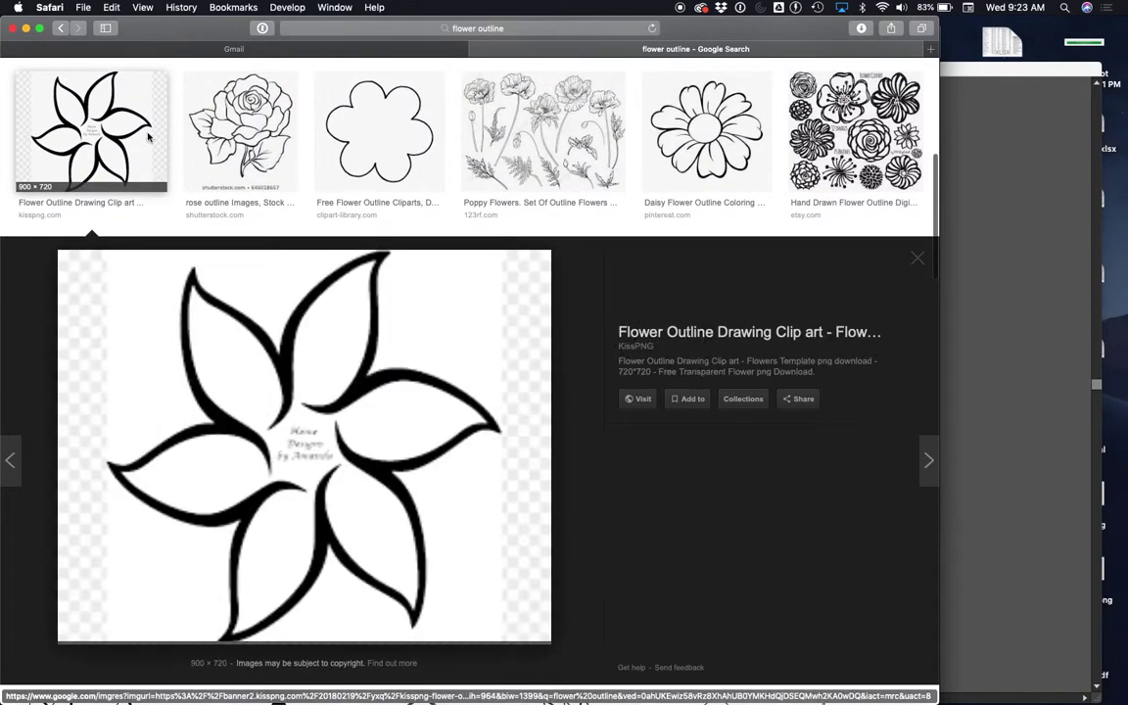
right_click(357, 472)
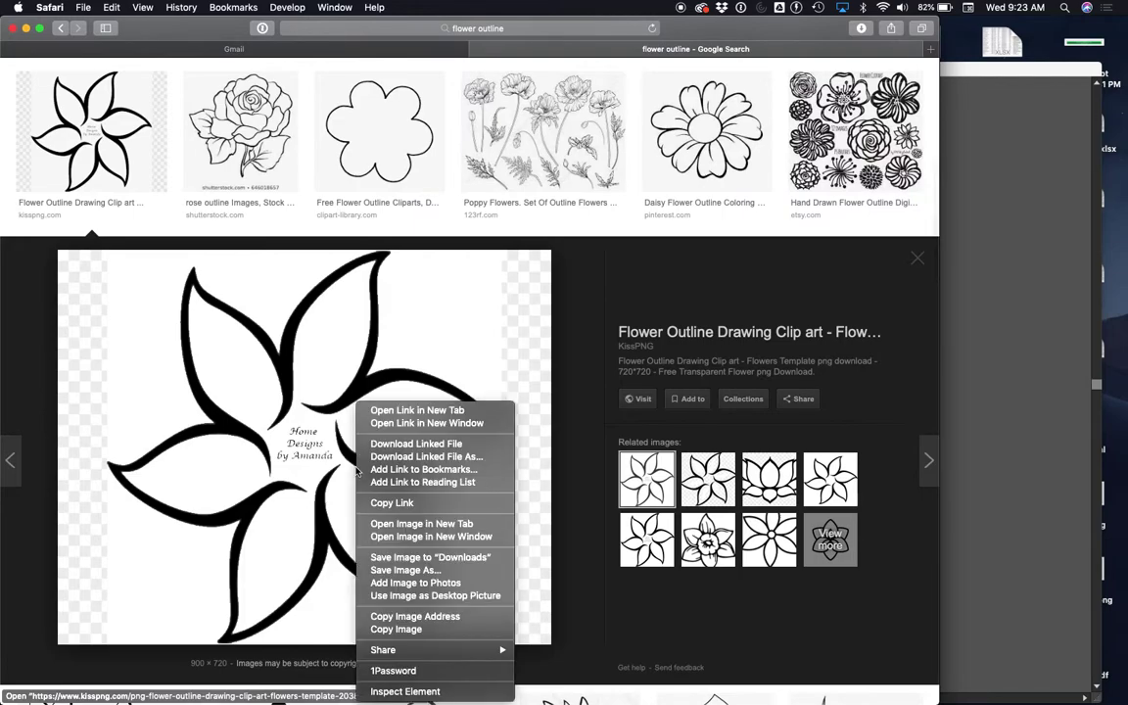
left_click(398, 629)
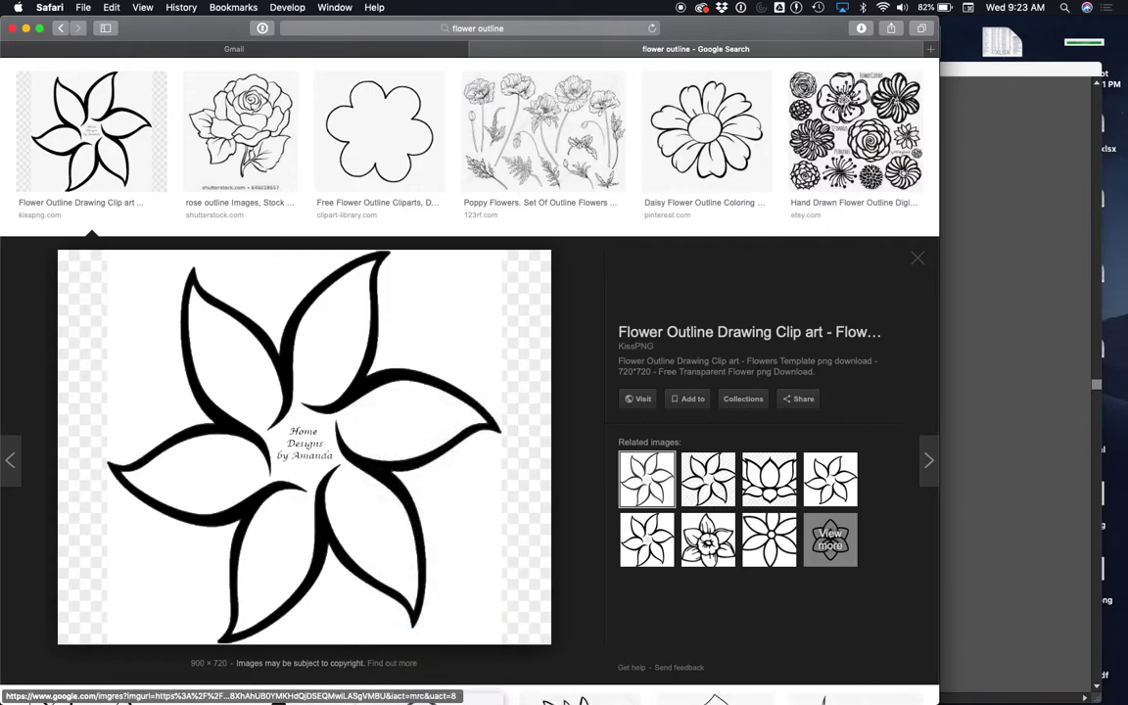
- Switch to Illustrator and paste the copied flower image onto the artboard
mouse_move(611, 699)
left_click(814, 676)
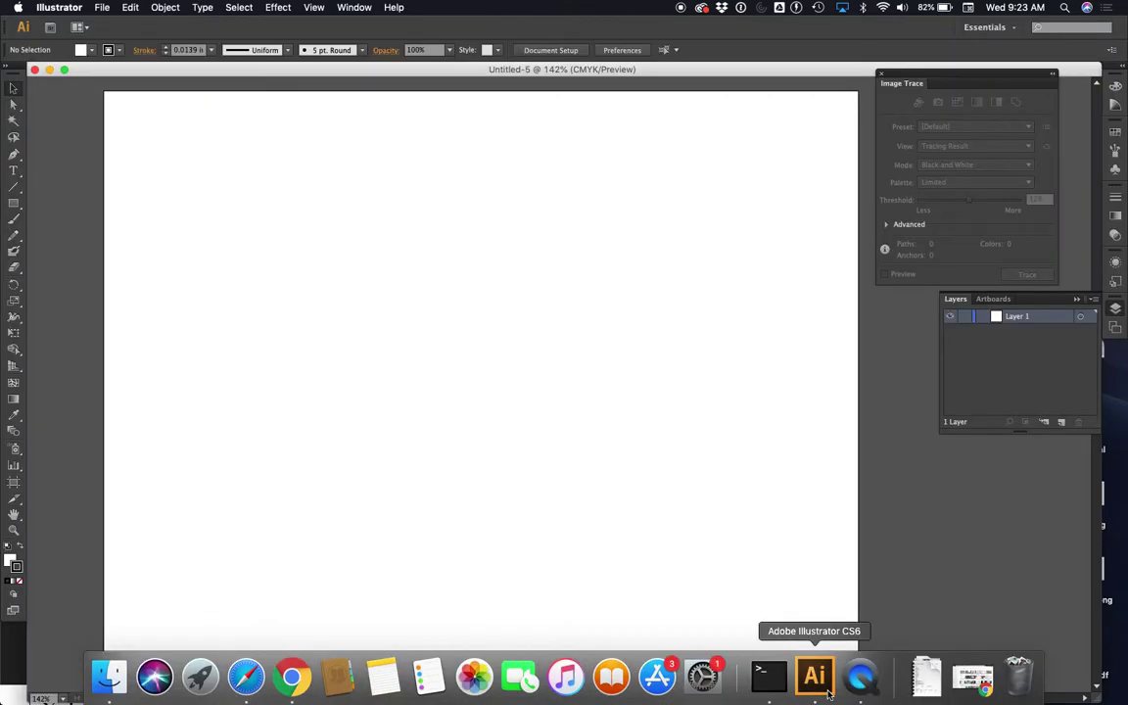
left_click(125, 7)
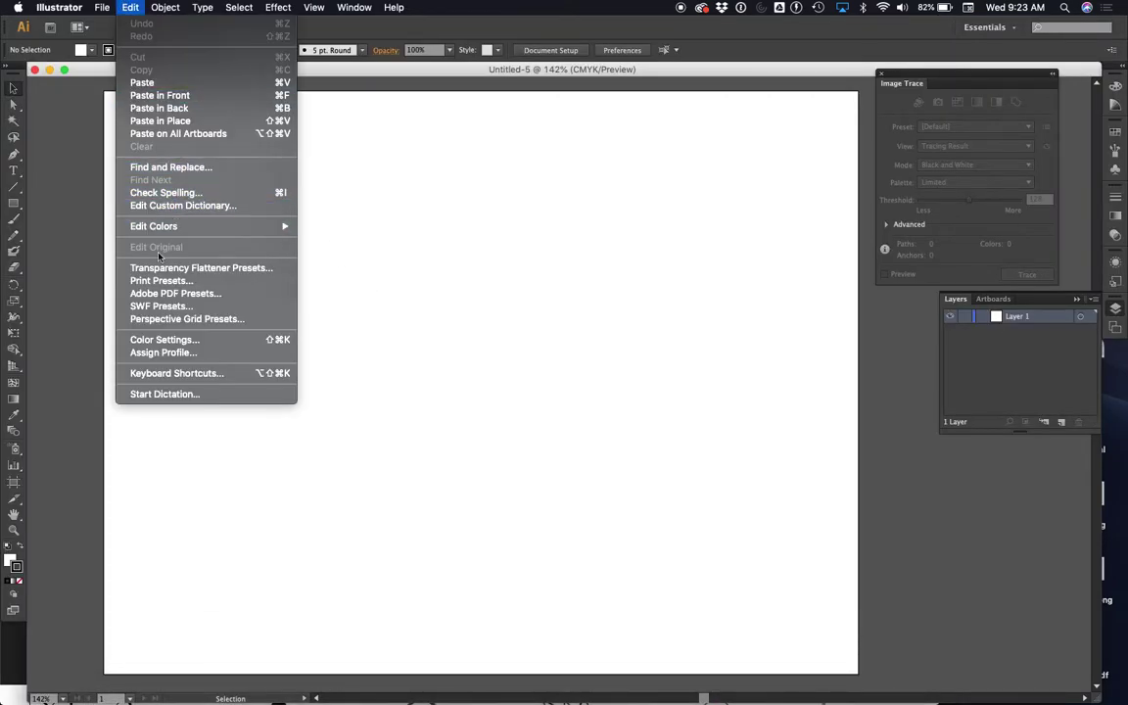
left_click(143, 84)
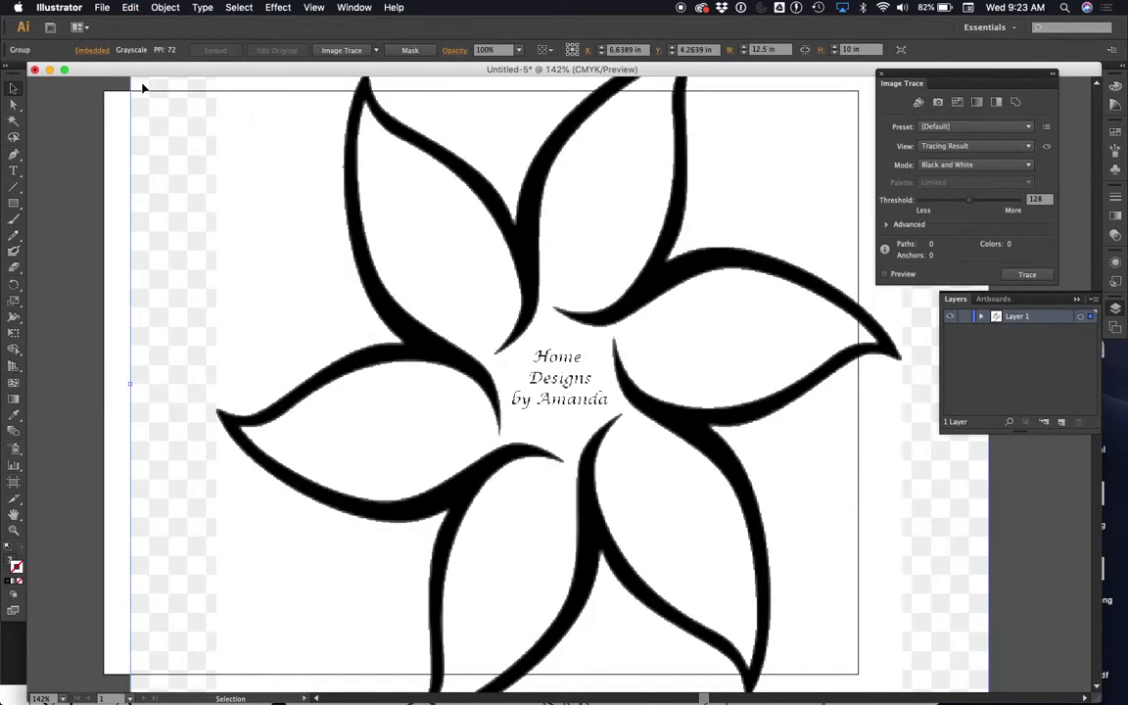
- Move the flower image to the top-left corner and scale it to about 10 × 7 in
left_click(71, 169)
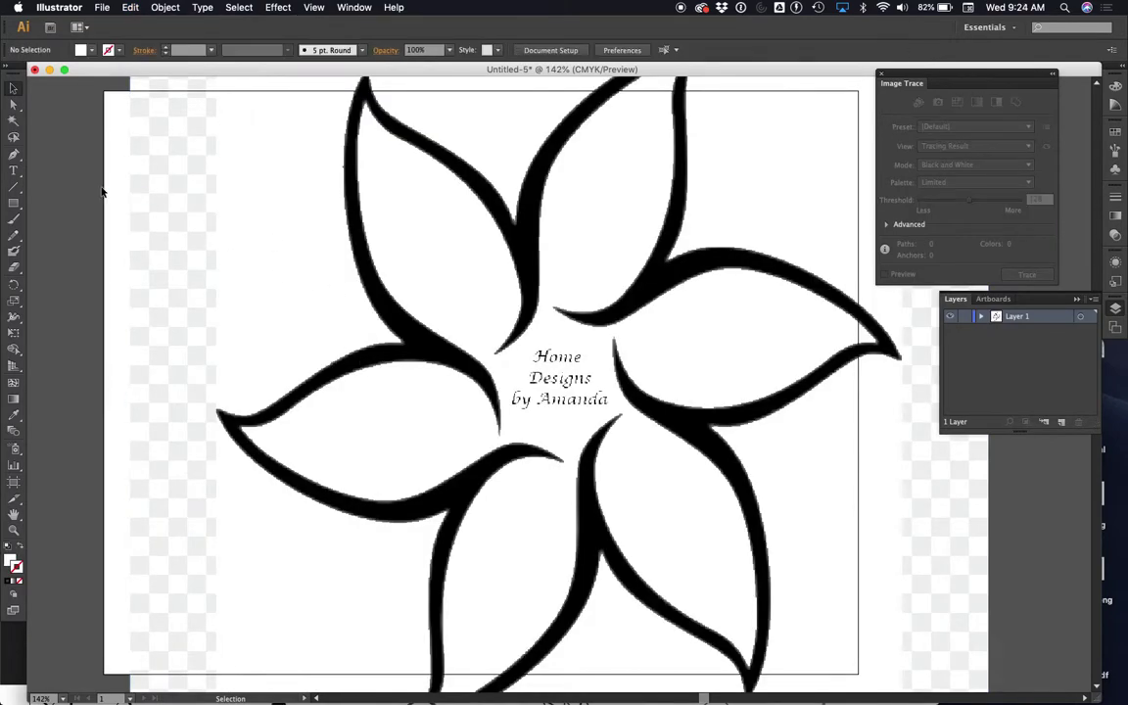
scroll(70, 170, "up", 3)
scroll(71, 169, "down", 2)
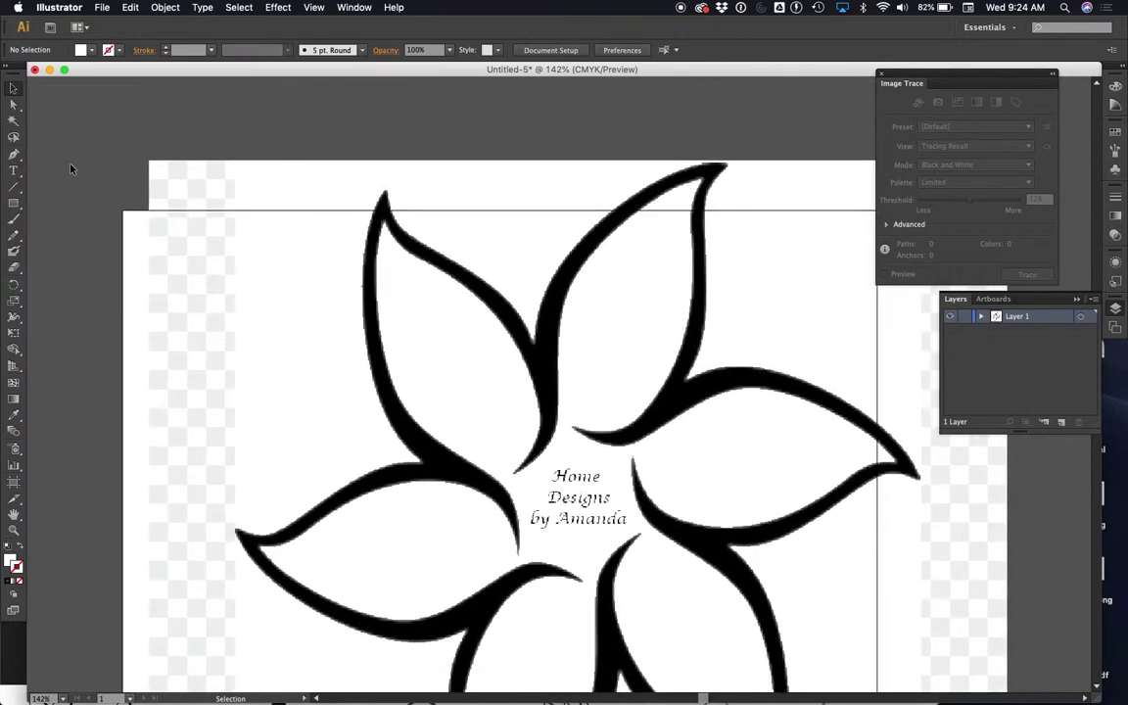
left_click(237, 266)
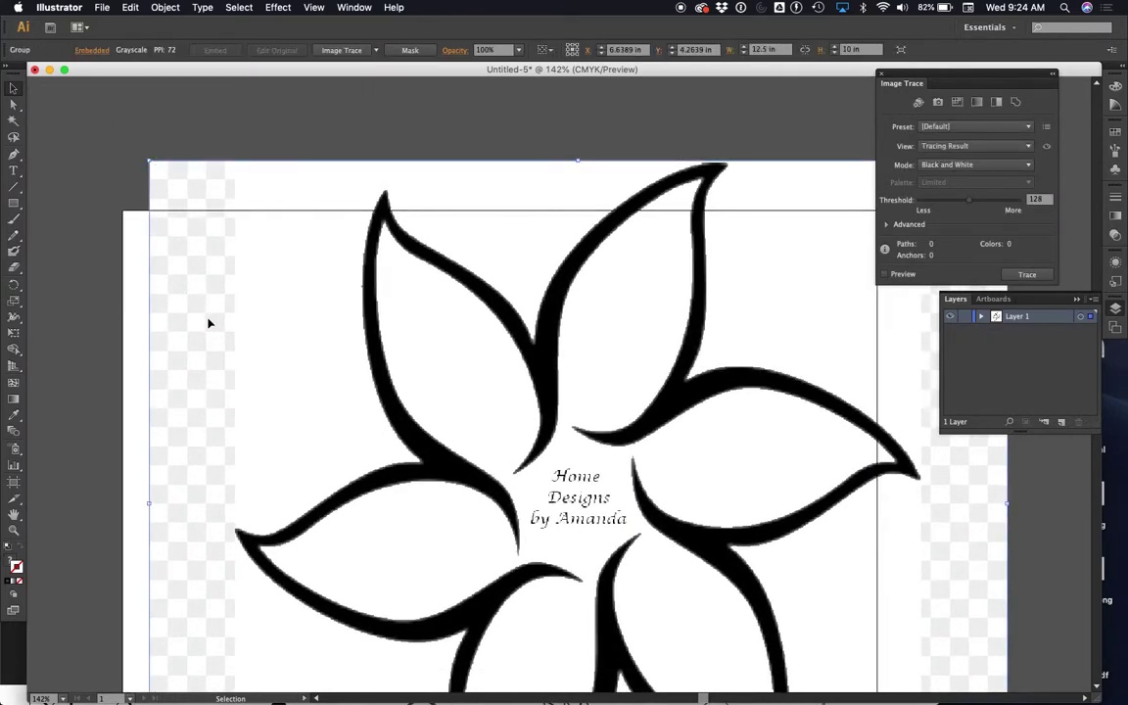
left_click_drag(156, 174, 220, 303)
left_click_drag(341, 341, 253, 270)
scroll(181, 293, "down", 5)
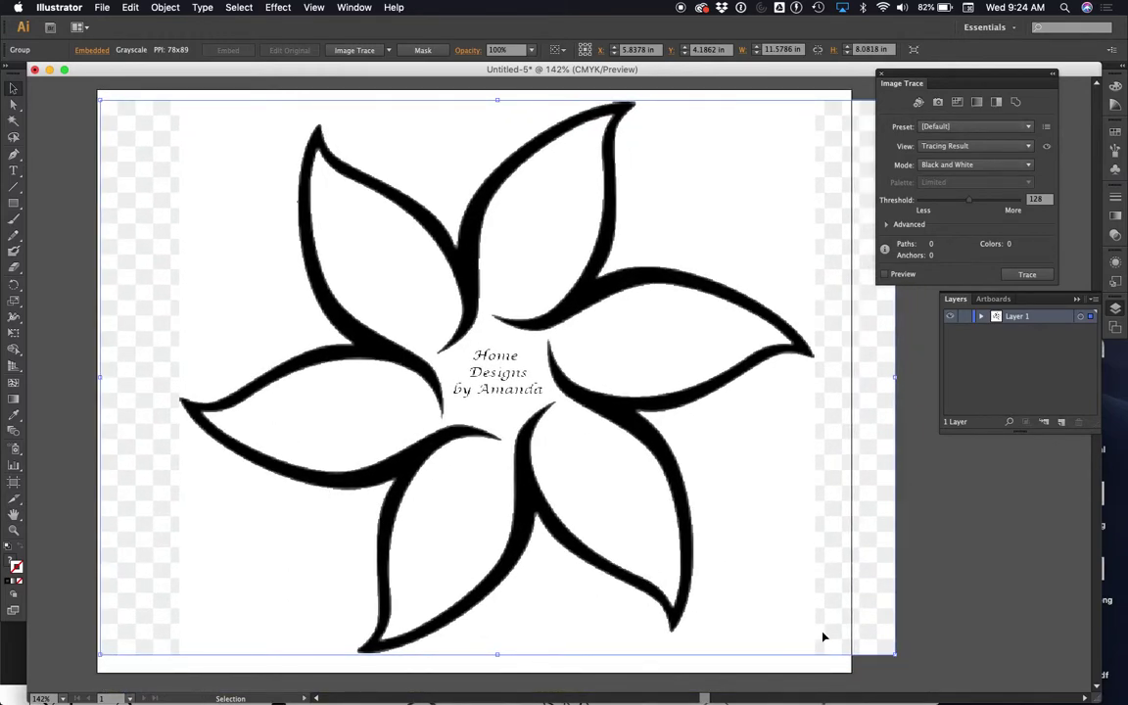
left_click_drag(903, 650, 810, 587)
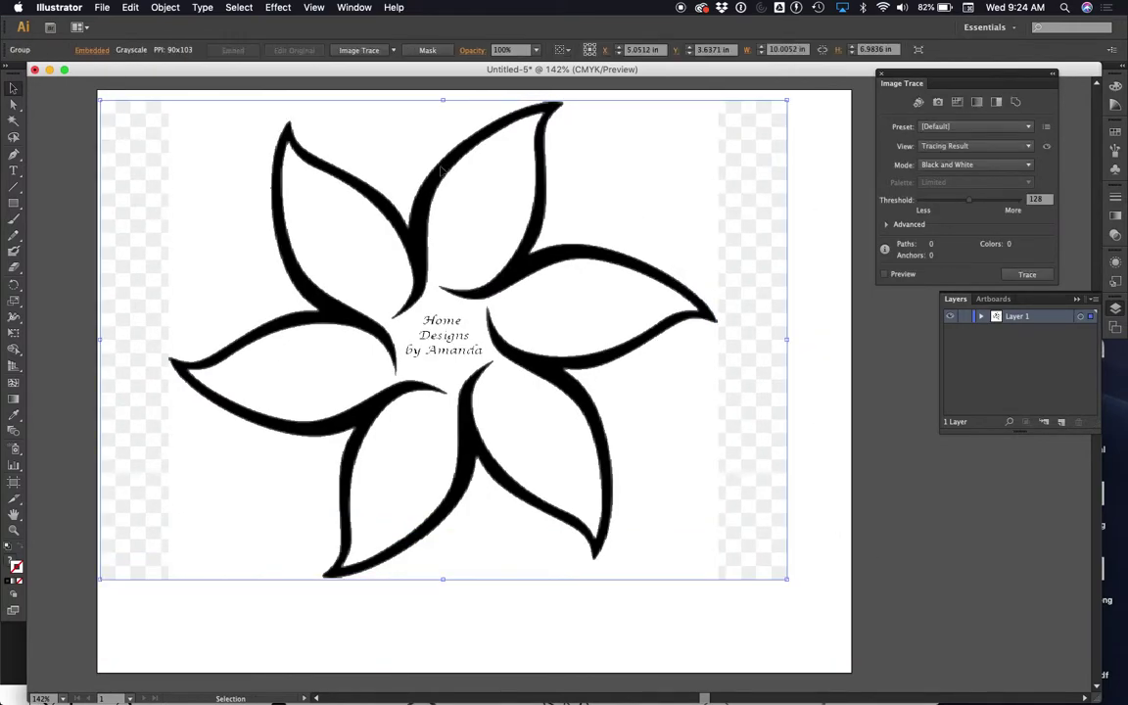
left_click(103, 7)
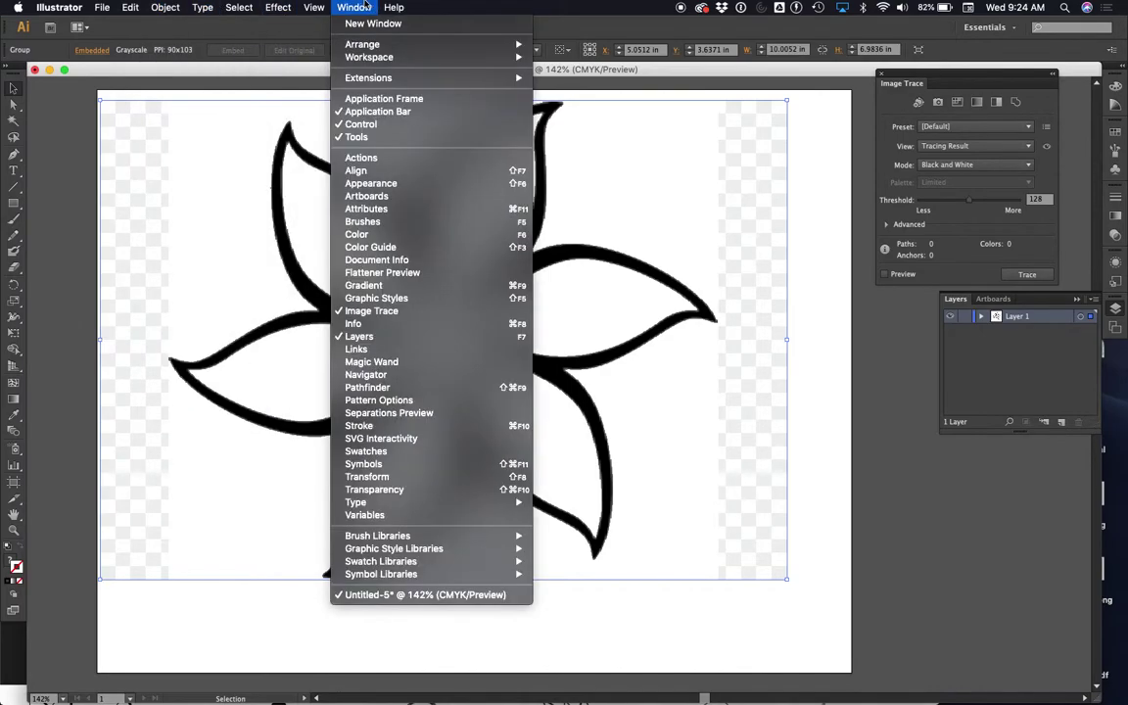
type("crop")
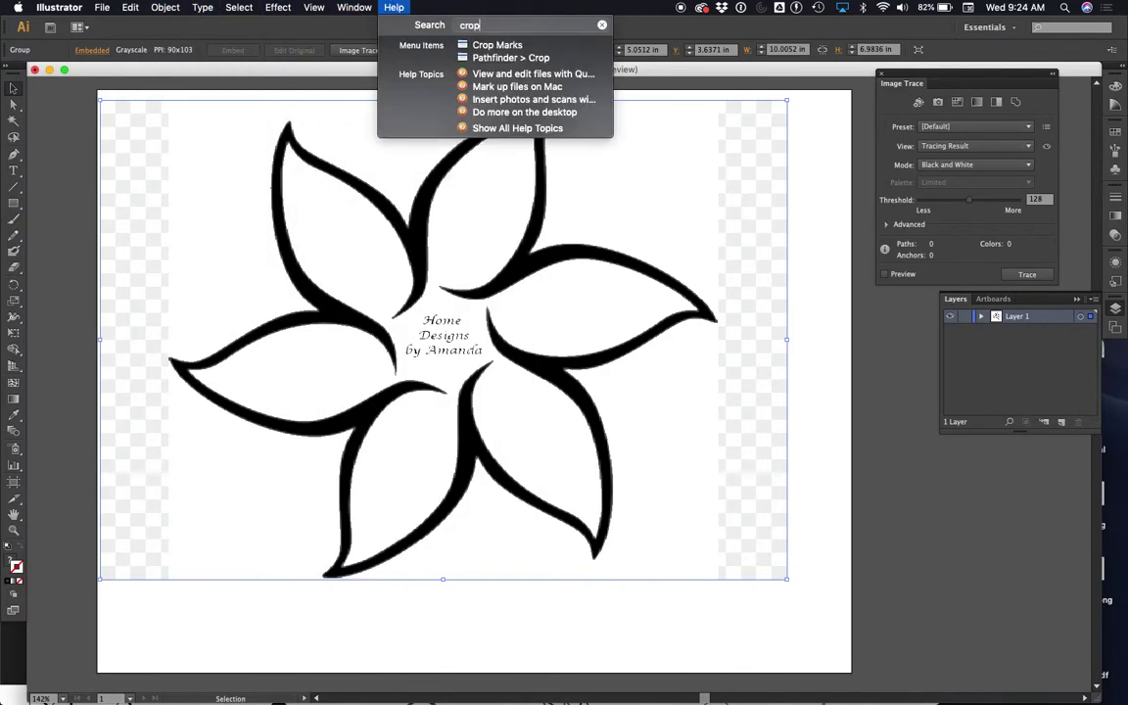
mouse_move(492, 62)
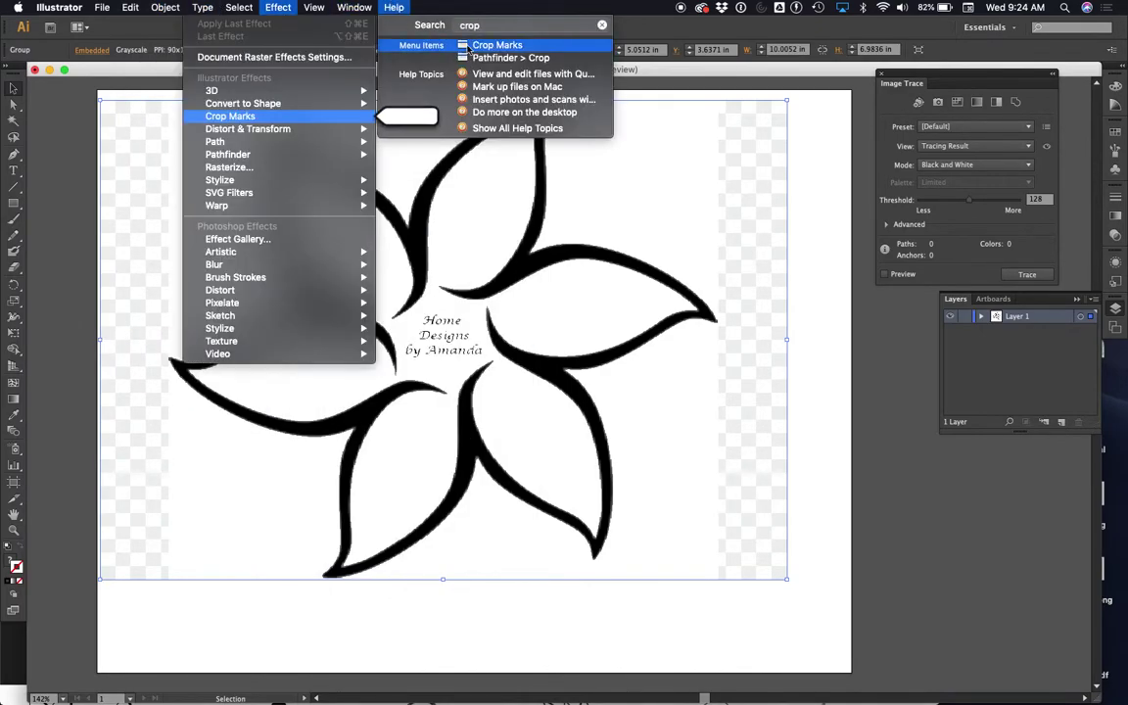
left_click(492, 61)
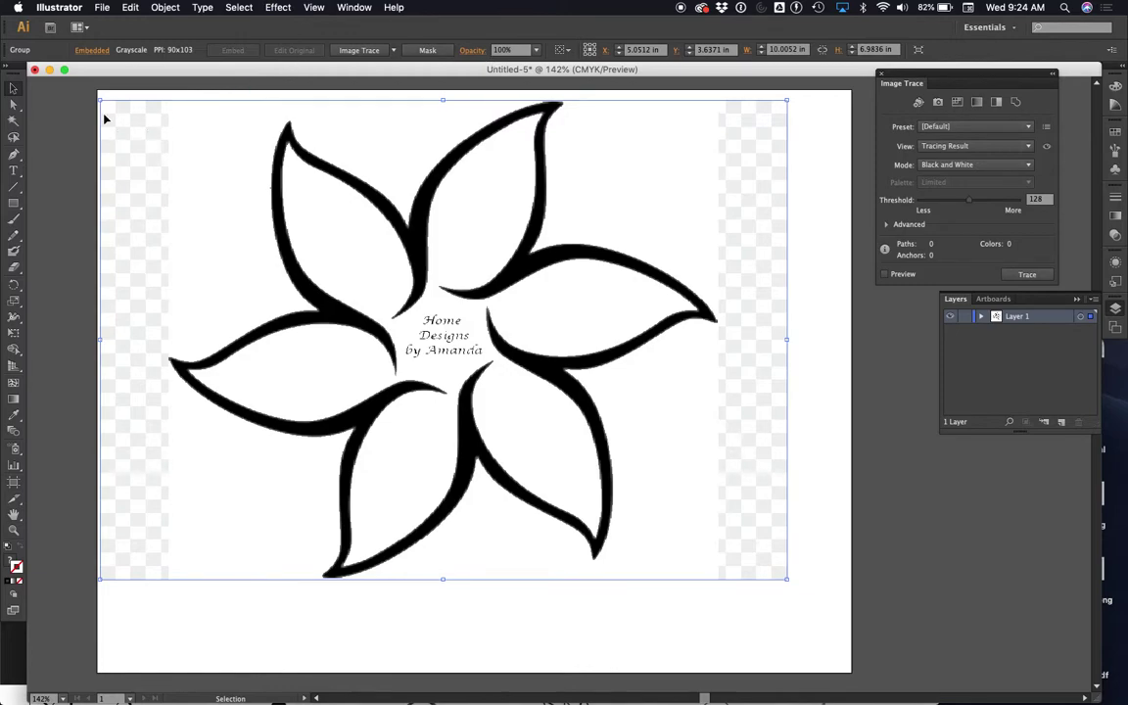
left_click(71, 176)
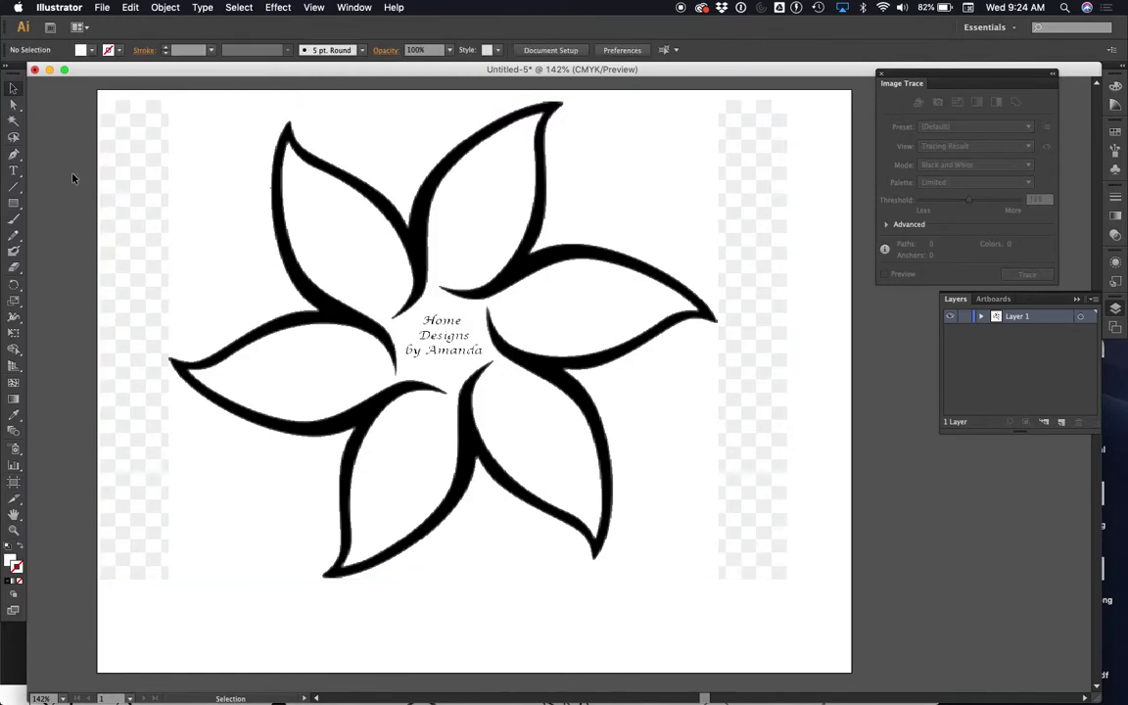
left_click(264, 222)
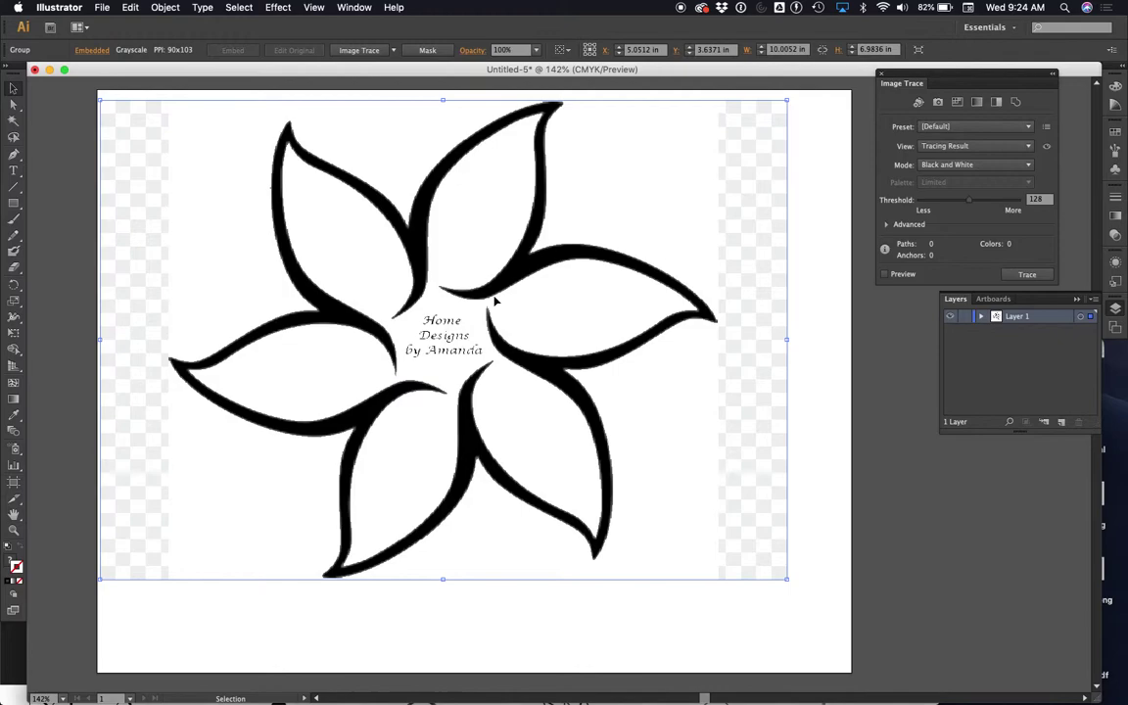
left_click(352, 7)
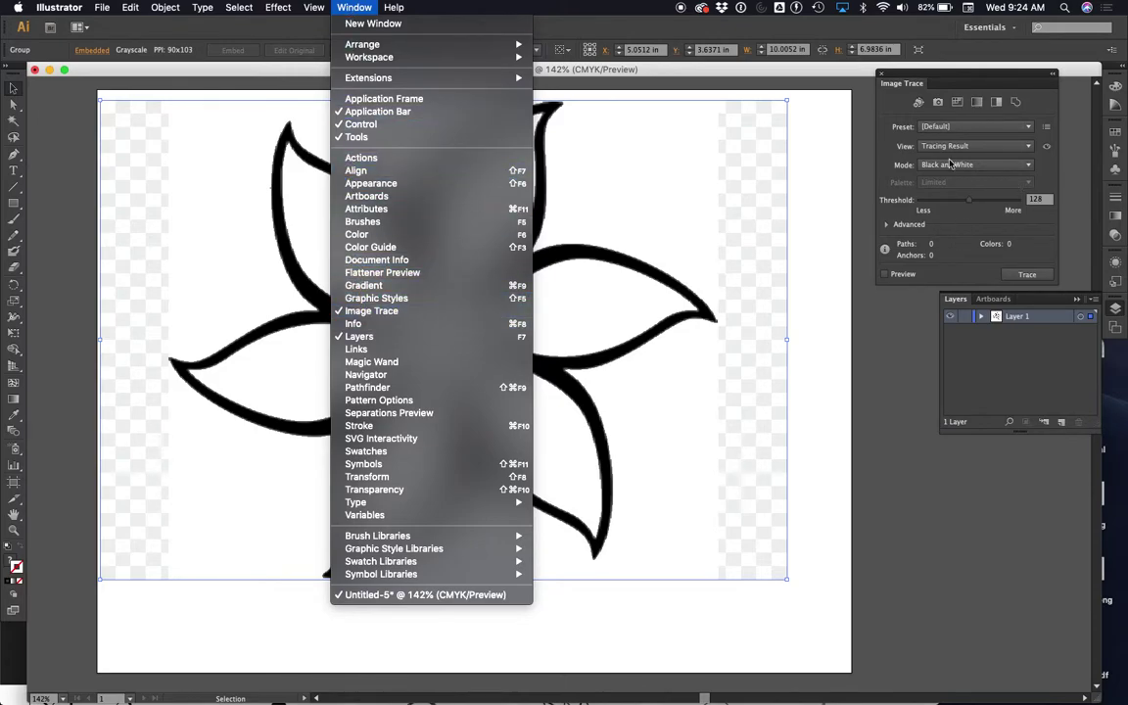
left_click(442, 309)
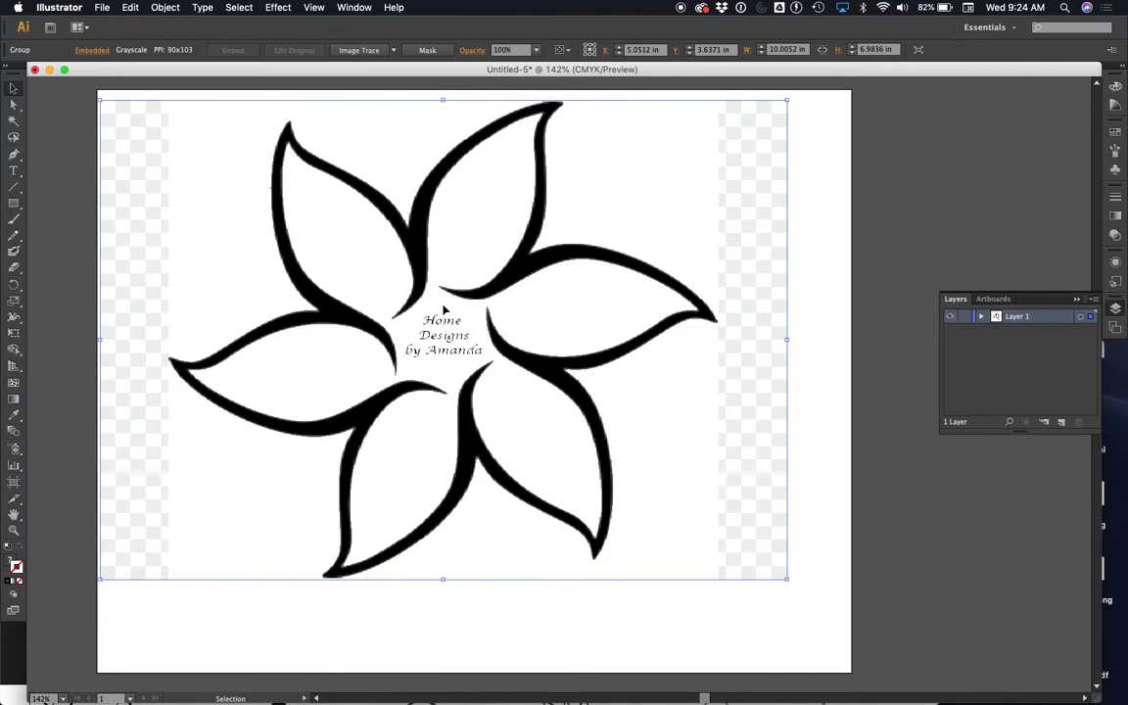
left_click(353, 7)
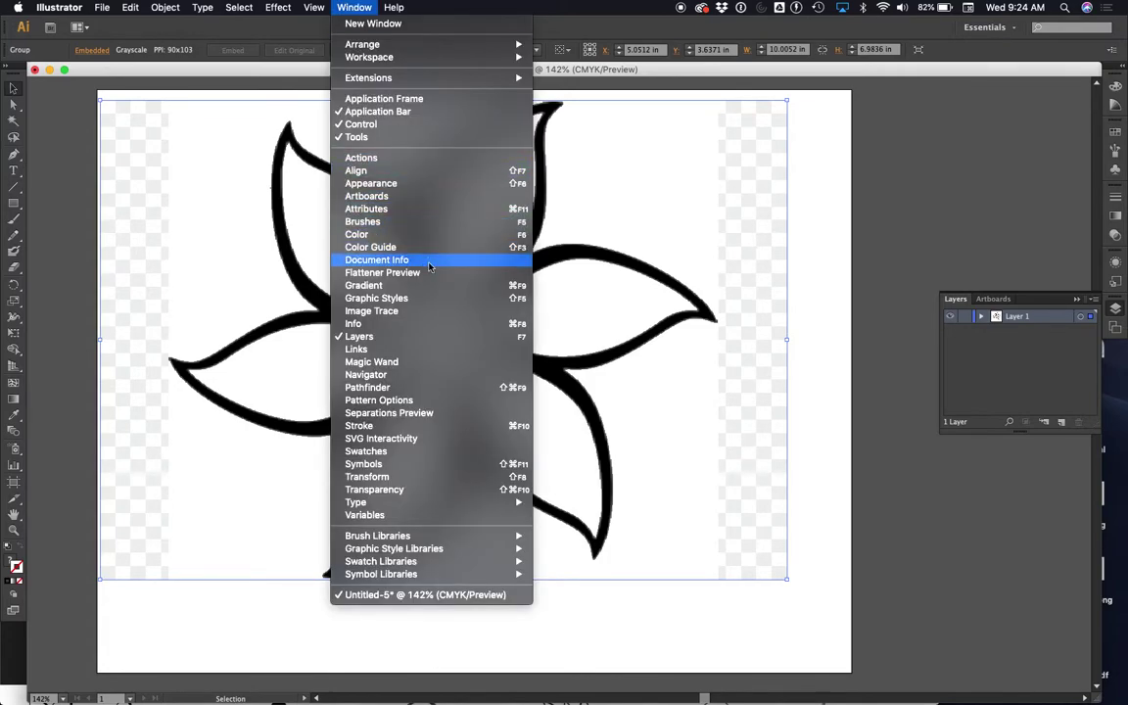
left_click(411, 311)
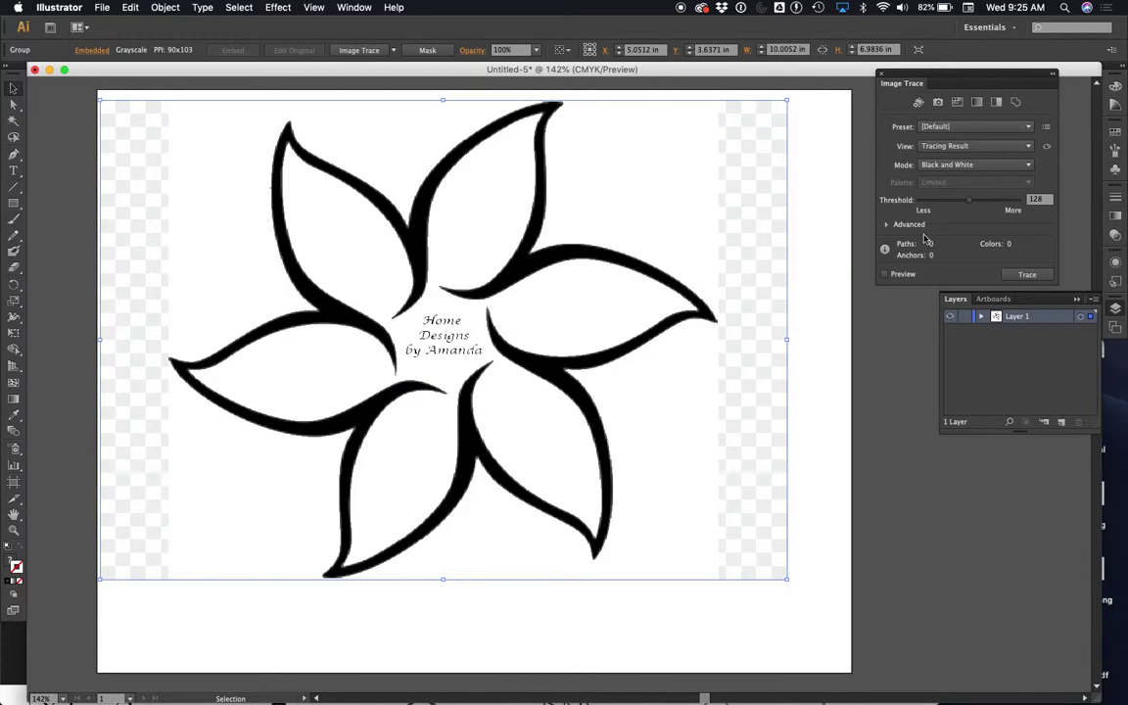
- In Advanced trace options, enable Ignore White, trace Strokes instead of Fills, set stroke to 0.001 (1 px)
left_click(886, 225)
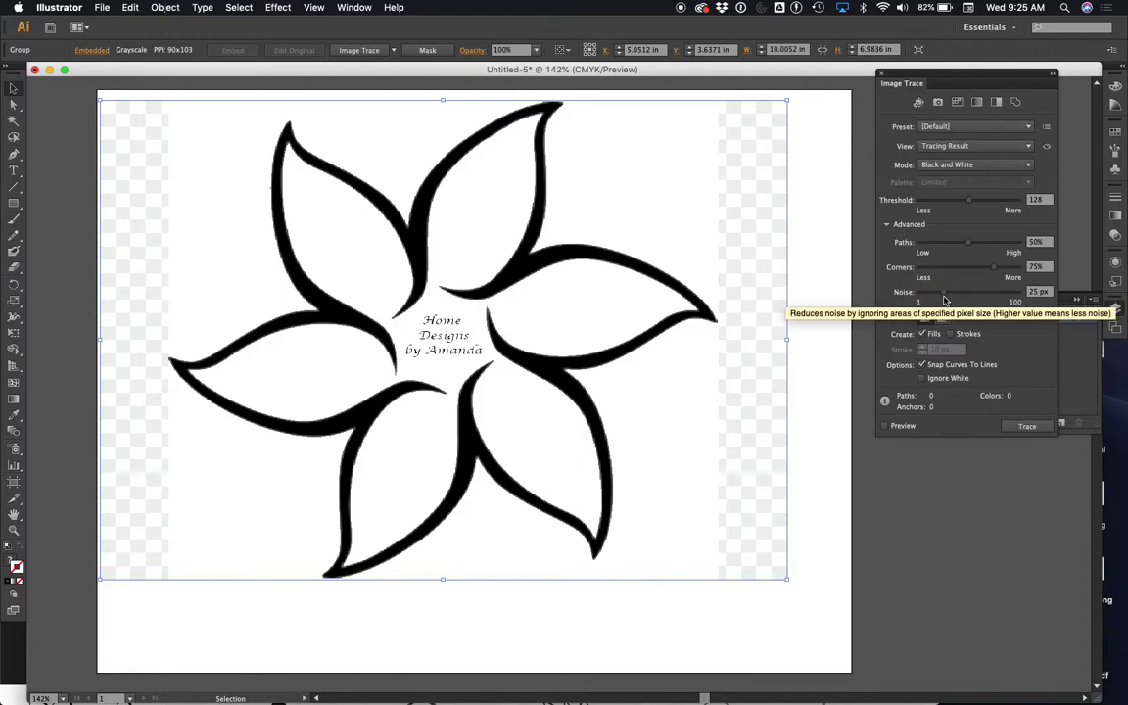
left_click(921, 379)
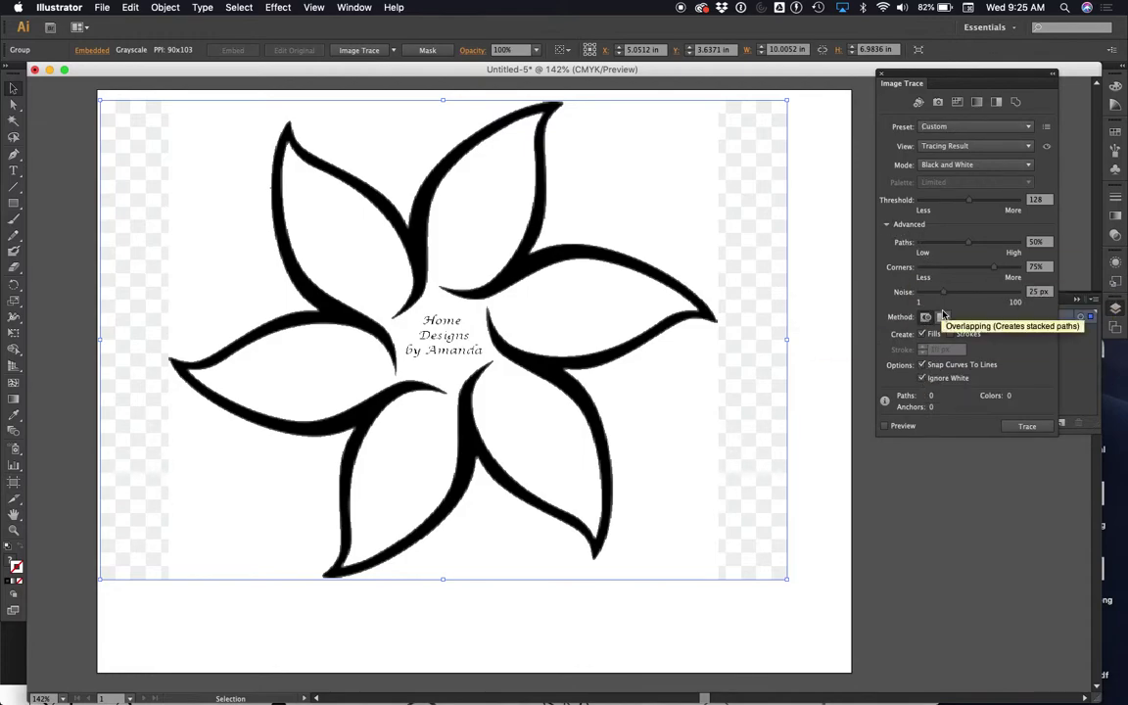
left_click(921, 334)
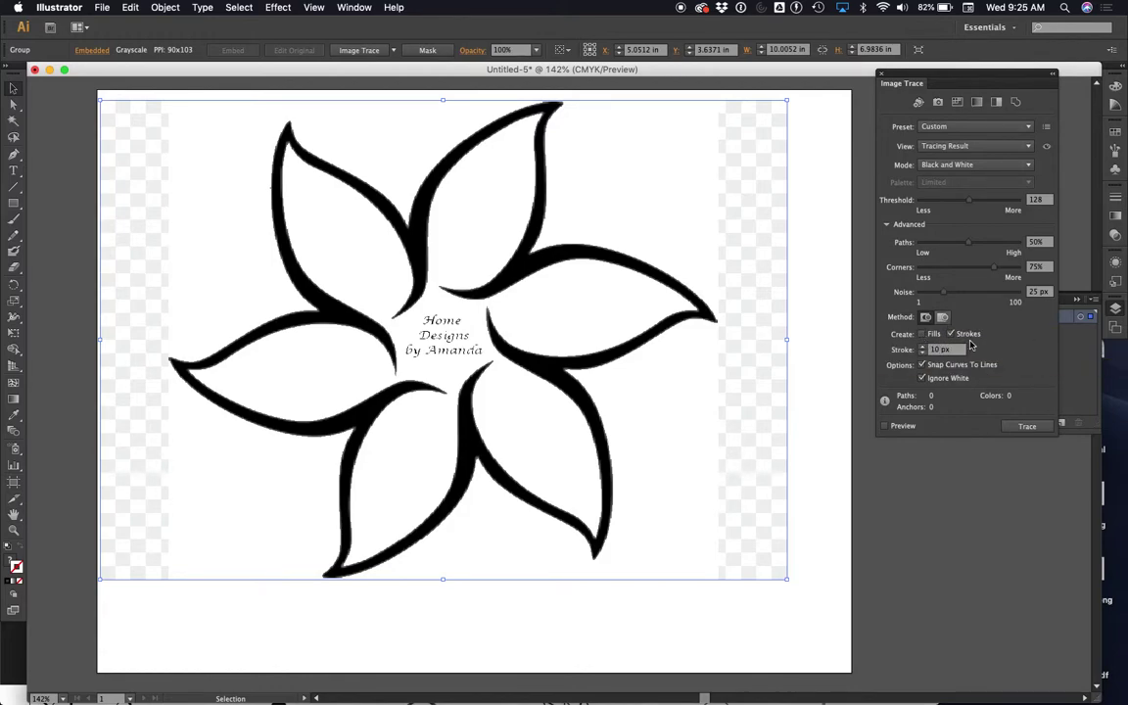
left_click(941, 350)
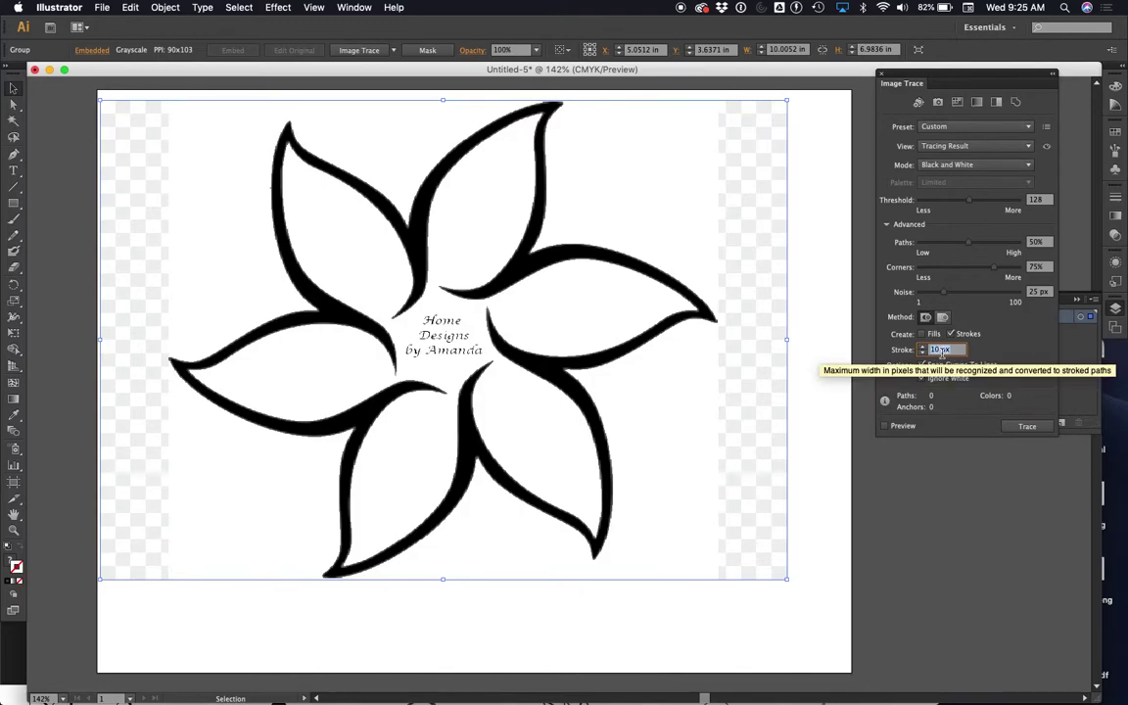
type("0.001")
key("Return")
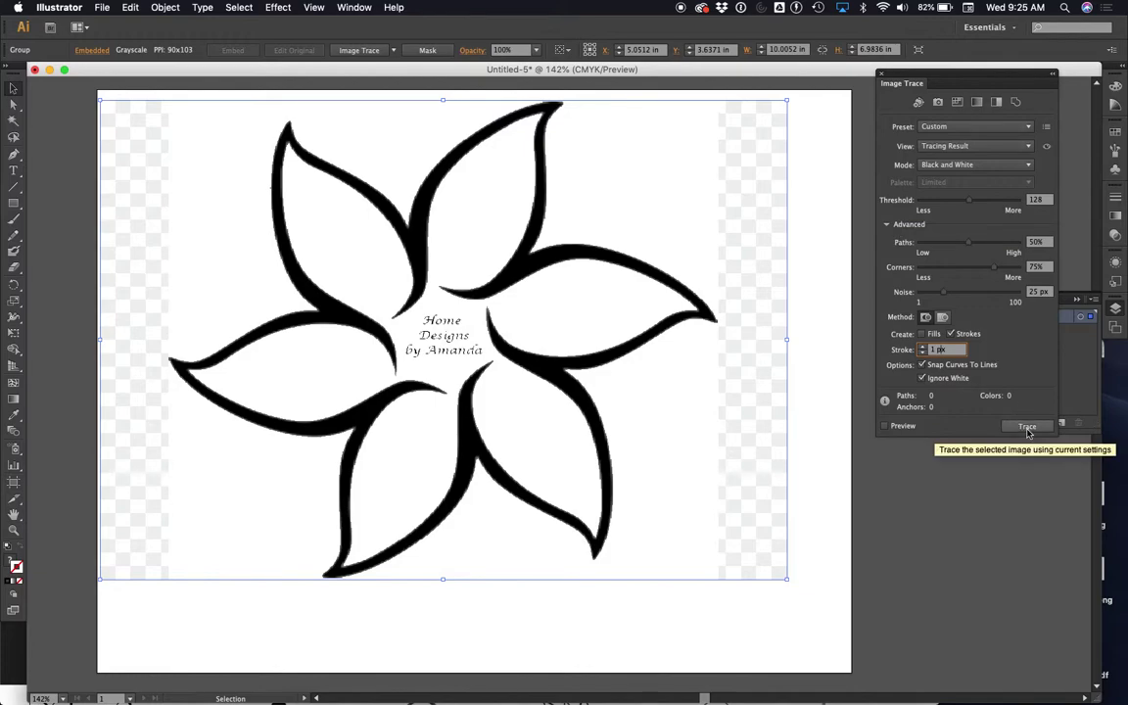
- Try tracing with strokes, then with fills and strokes at threshold 64, undoing each blank result
left_click(1027, 428)
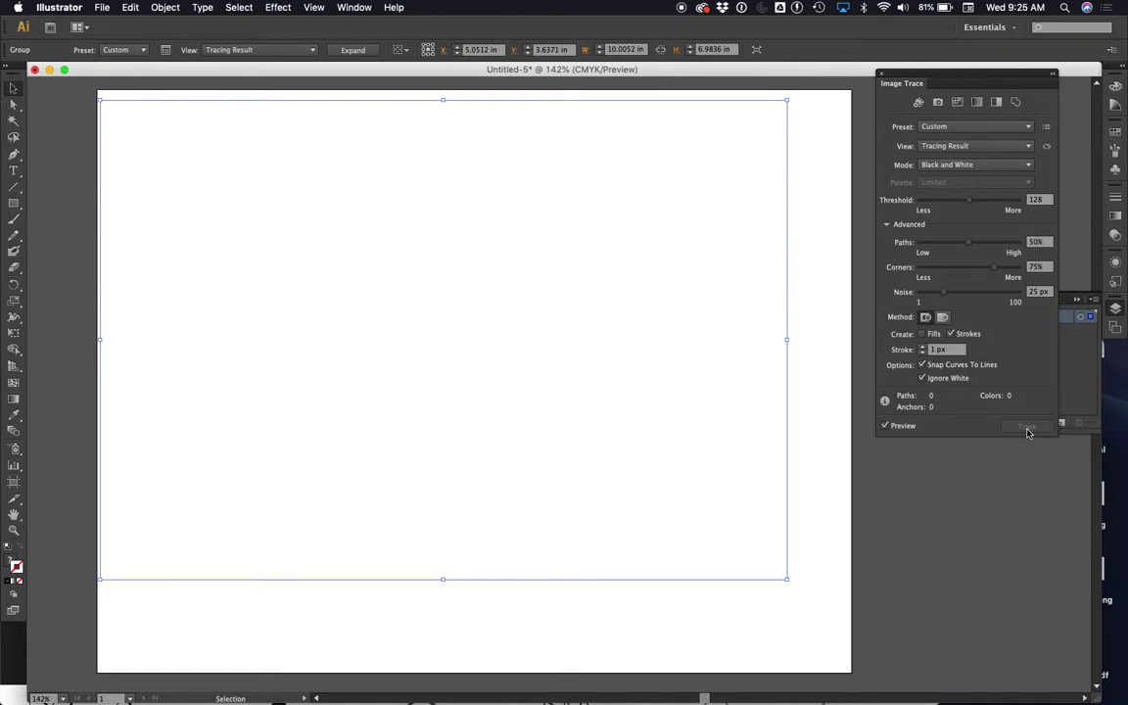
key("cmd+z")
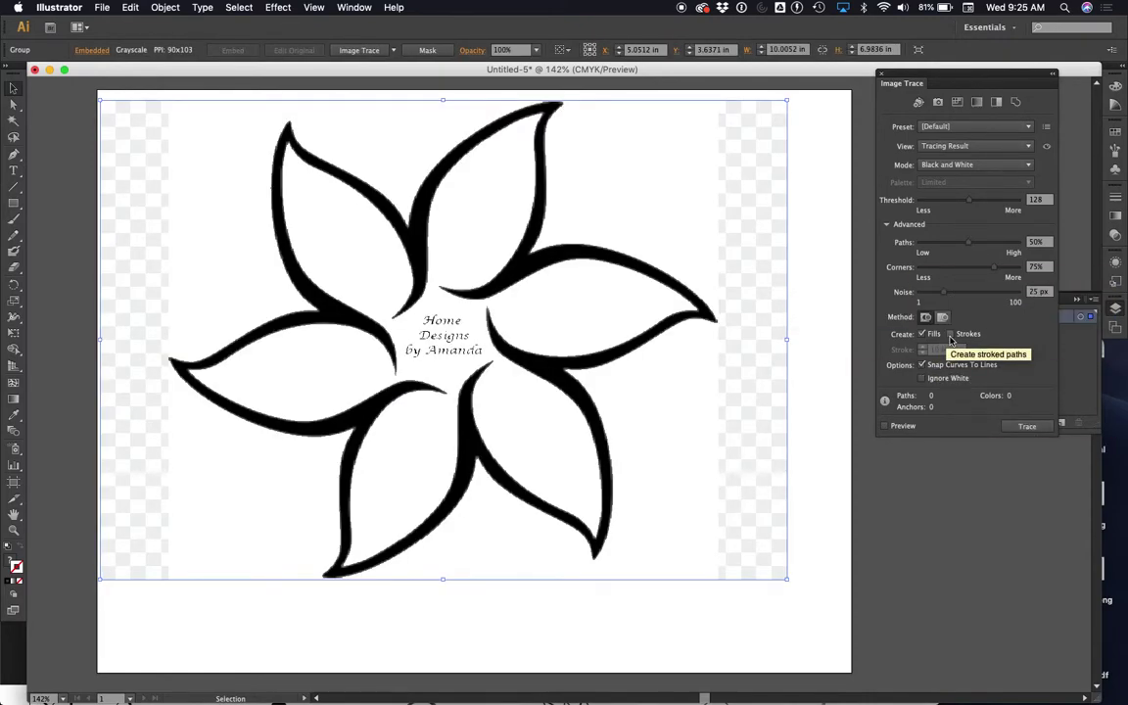
left_click(950, 335)
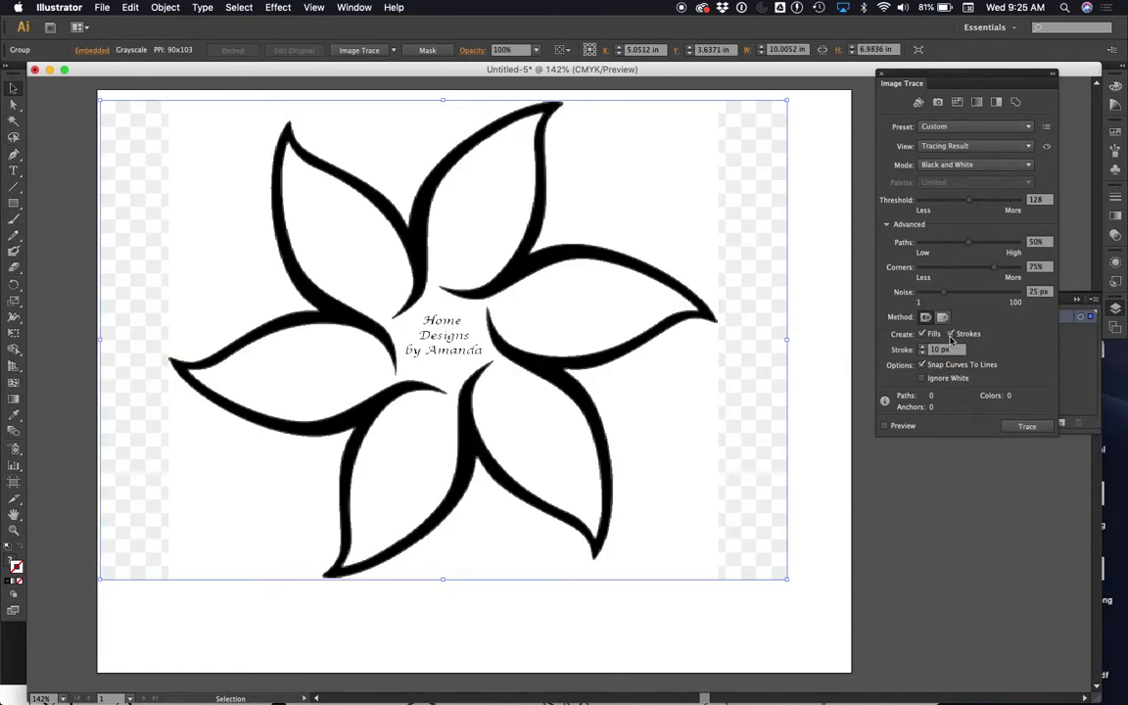
left_click(944, 201)
left_click(1043, 427)
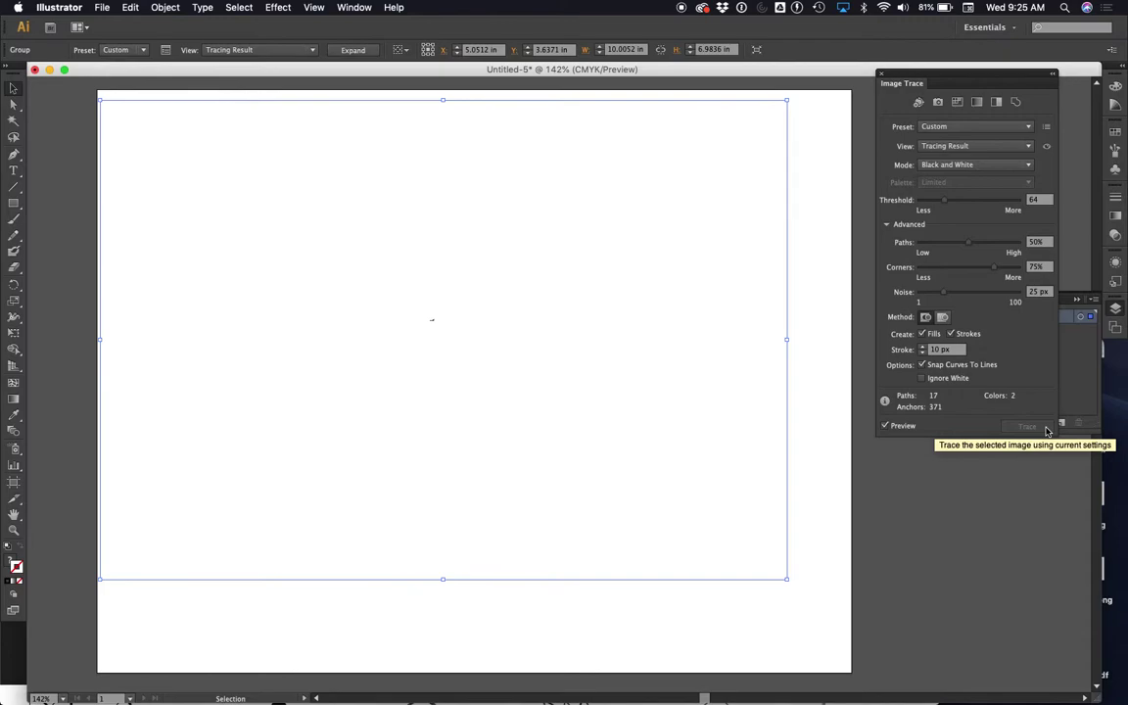
key("super+z")
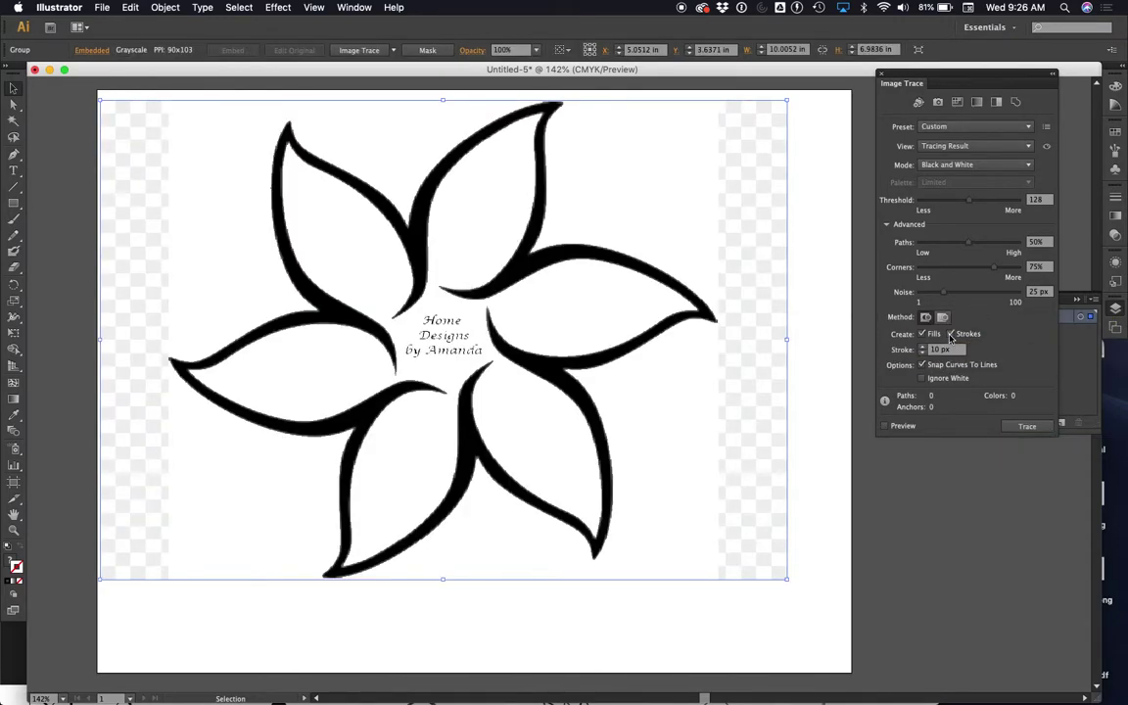
- Retry with fills only, a higher threshold and Ignore White, undoing the blank traces
left_click(949, 333)
left_click(921, 378)
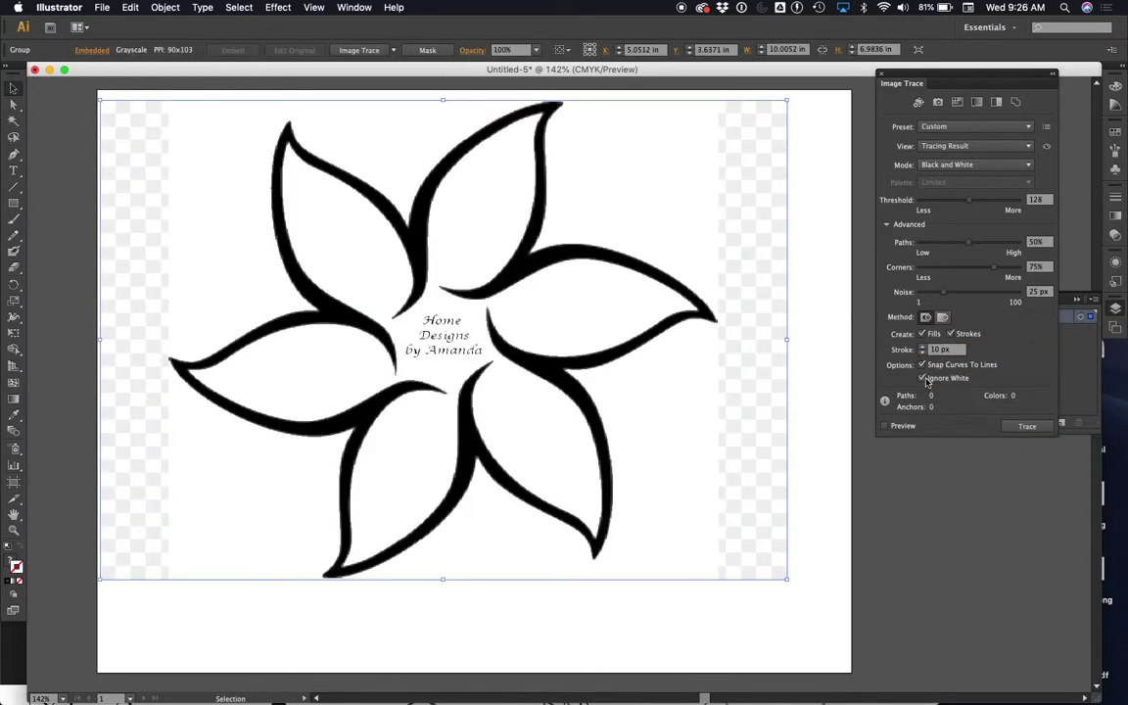
left_click(991, 199)
left_click(1026, 426)
key("cmd+z")
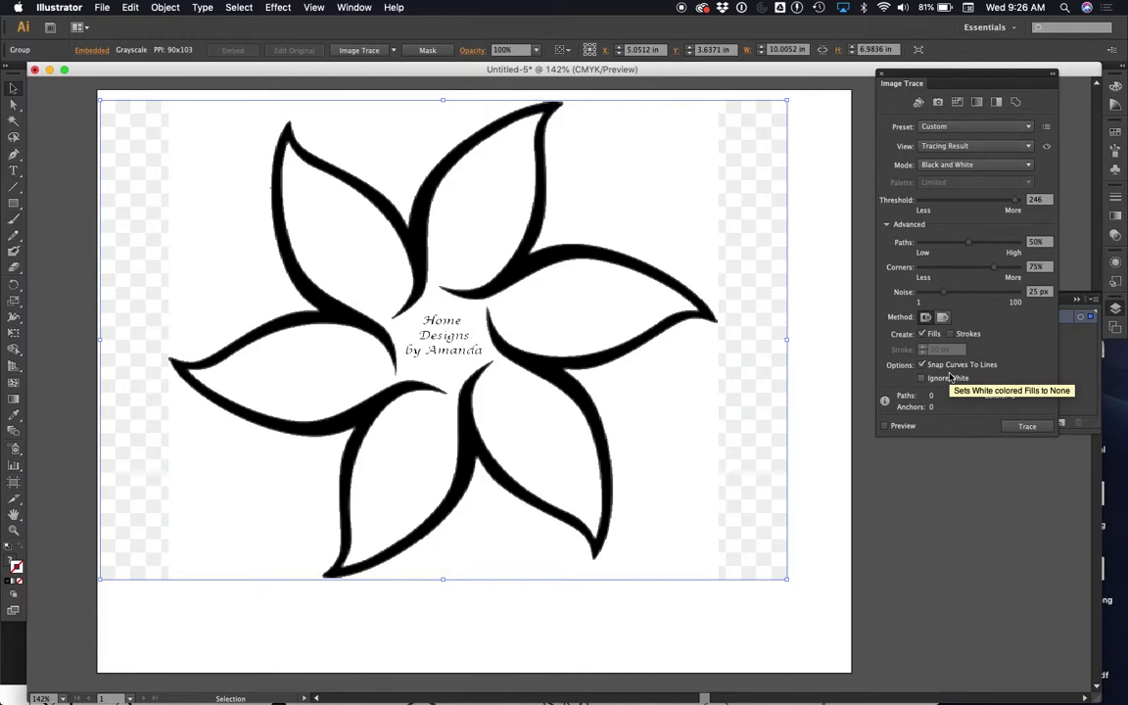
left_click(922, 378)
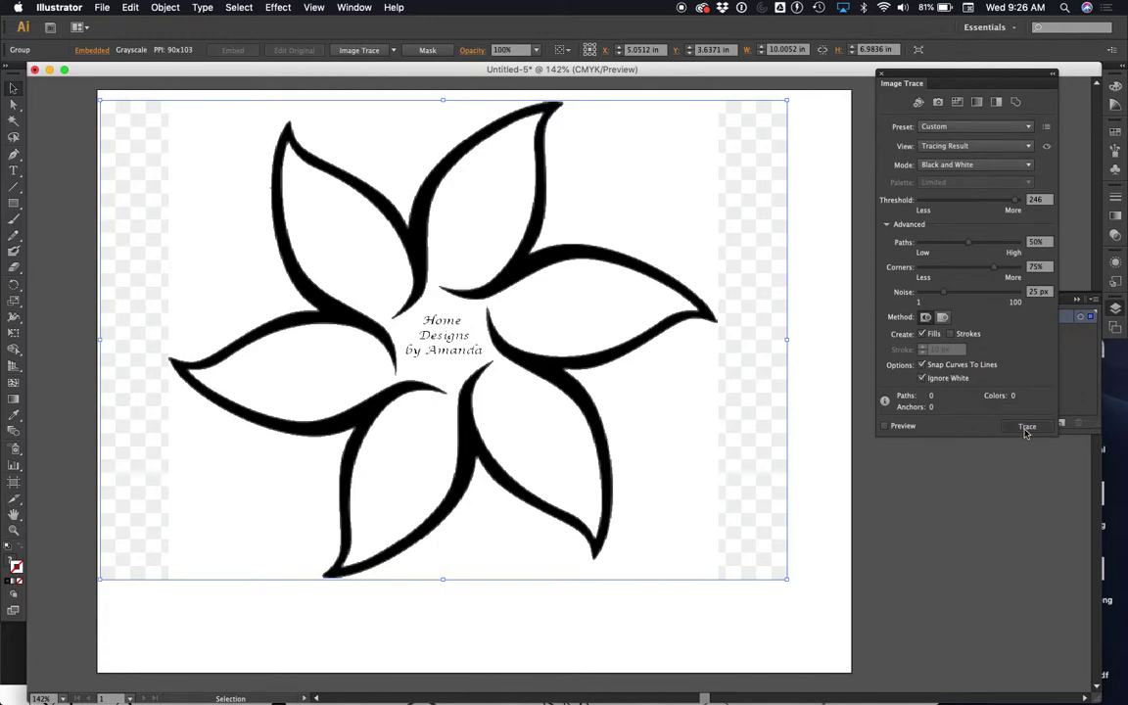
left_click(1027, 427)
key("cmd+z")
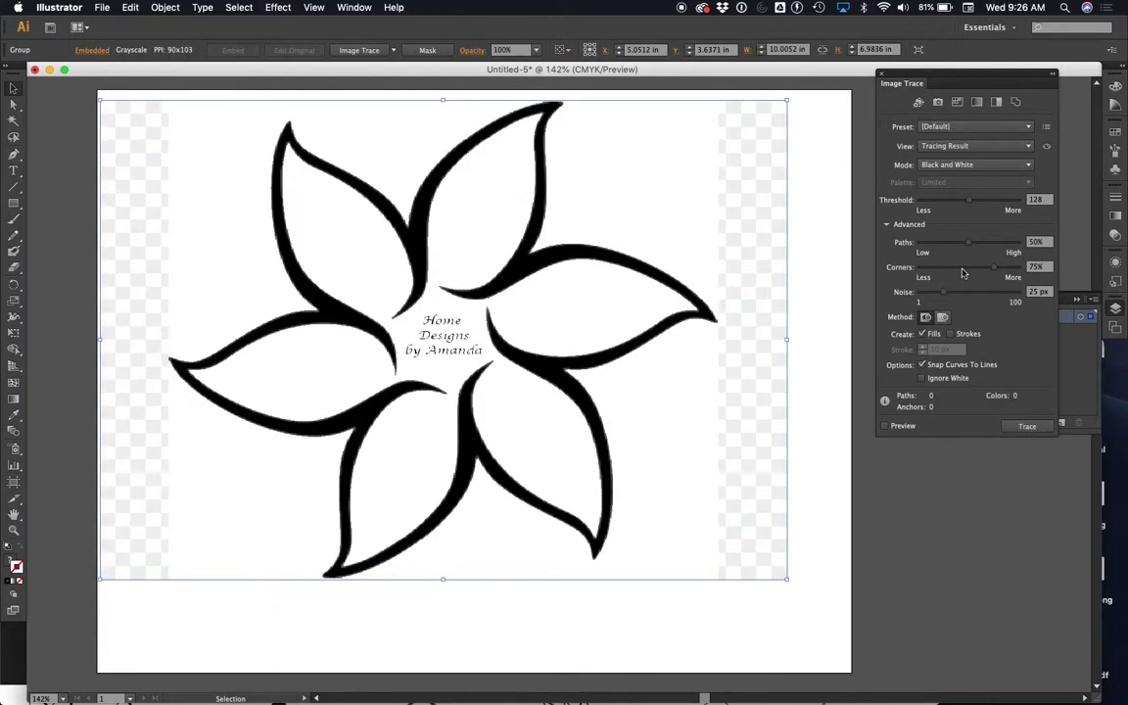
- Trace the flower at threshold 22 with Ignore White into a five-path outline
left_click_drag(969, 200, 928, 201)
left_click(921, 377)
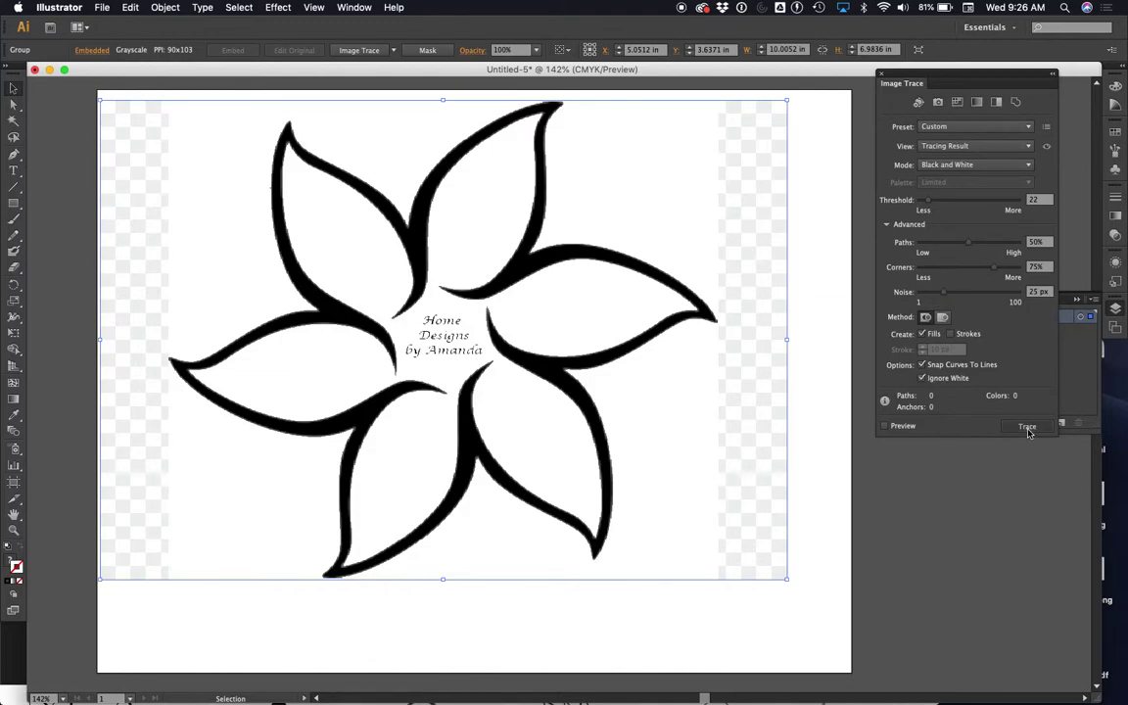
left_click(1026, 427)
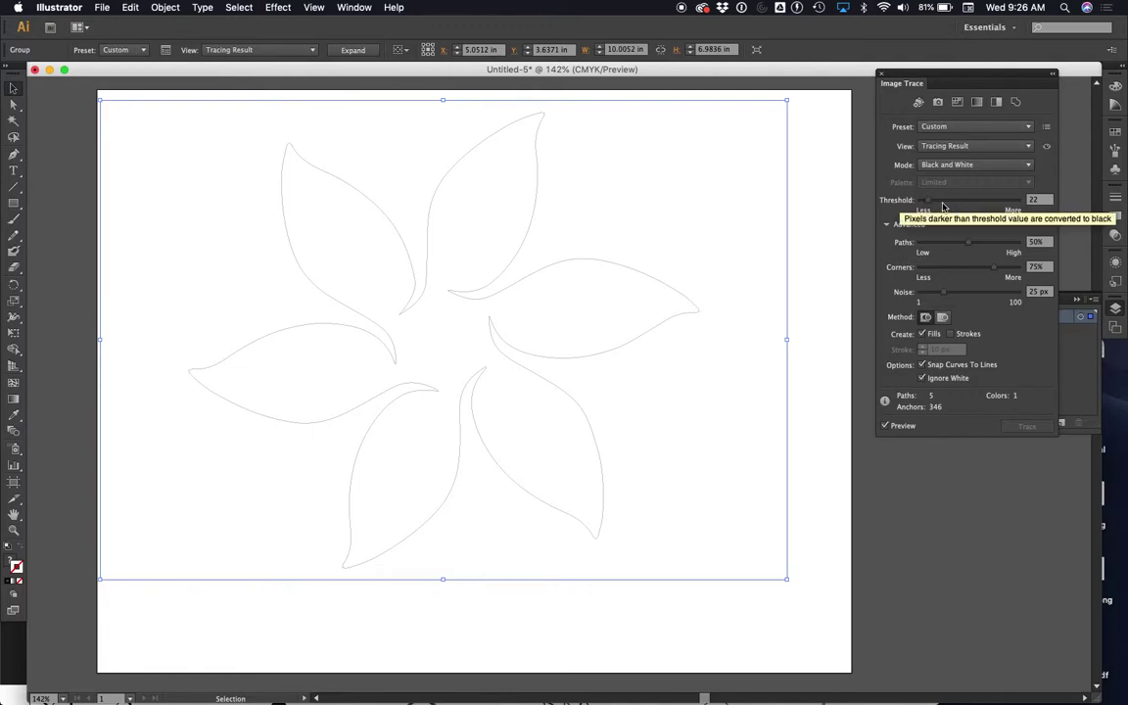
- Expand the traced flower into stroke-only outline paths with Fill unchecked, then deselect
left_click(812, 491)
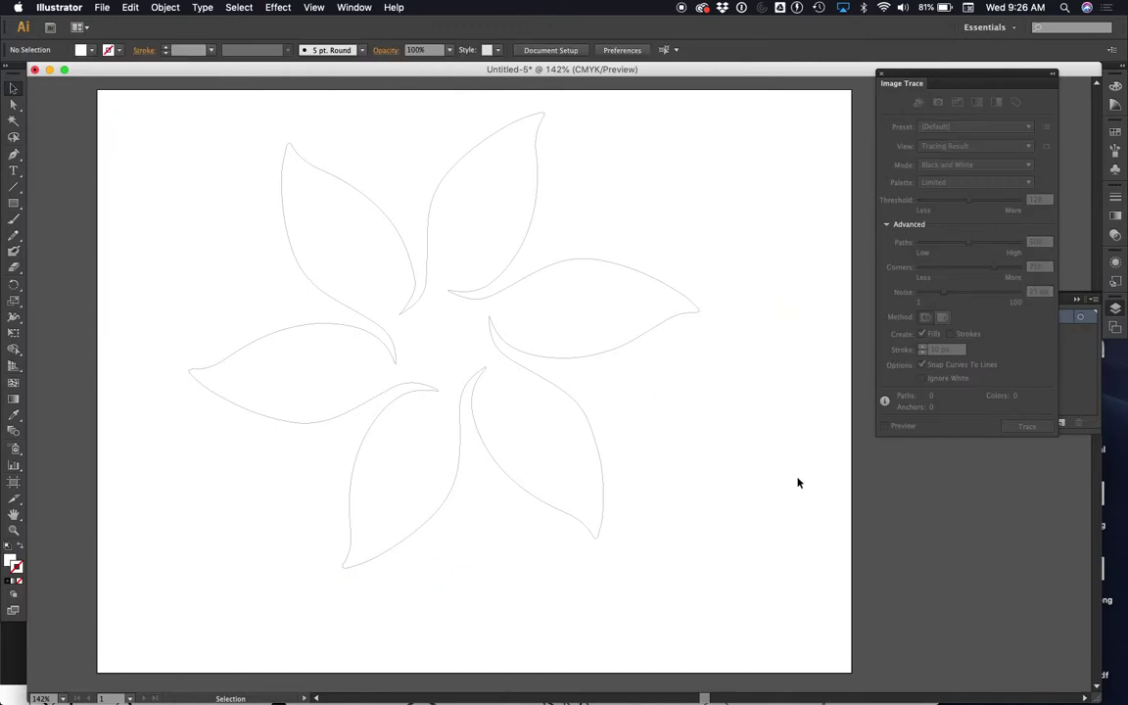
left_click(559, 519)
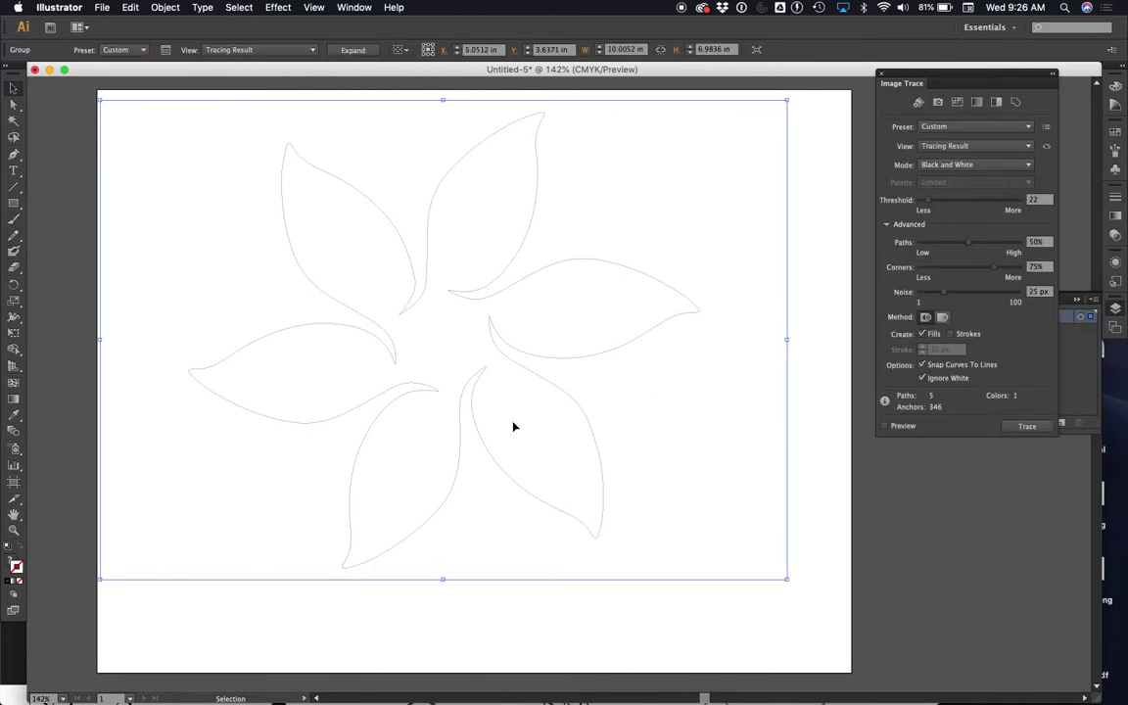
left_click(164, 7)
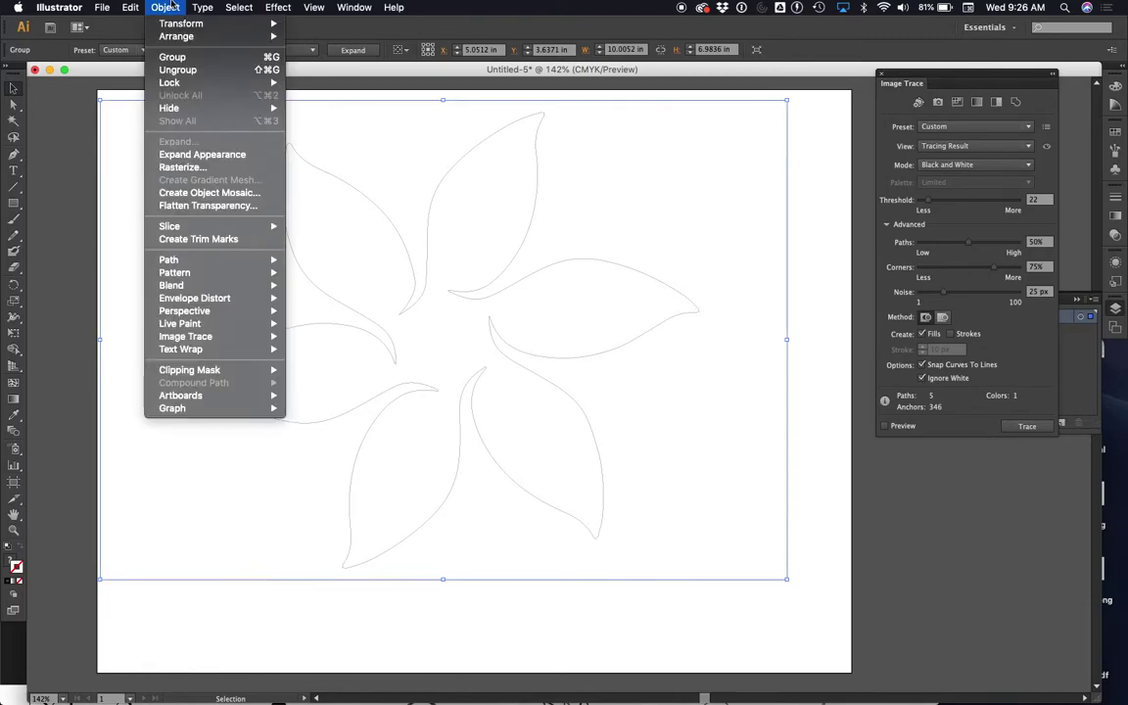
left_click(184, 157)
left_click(164, 7)
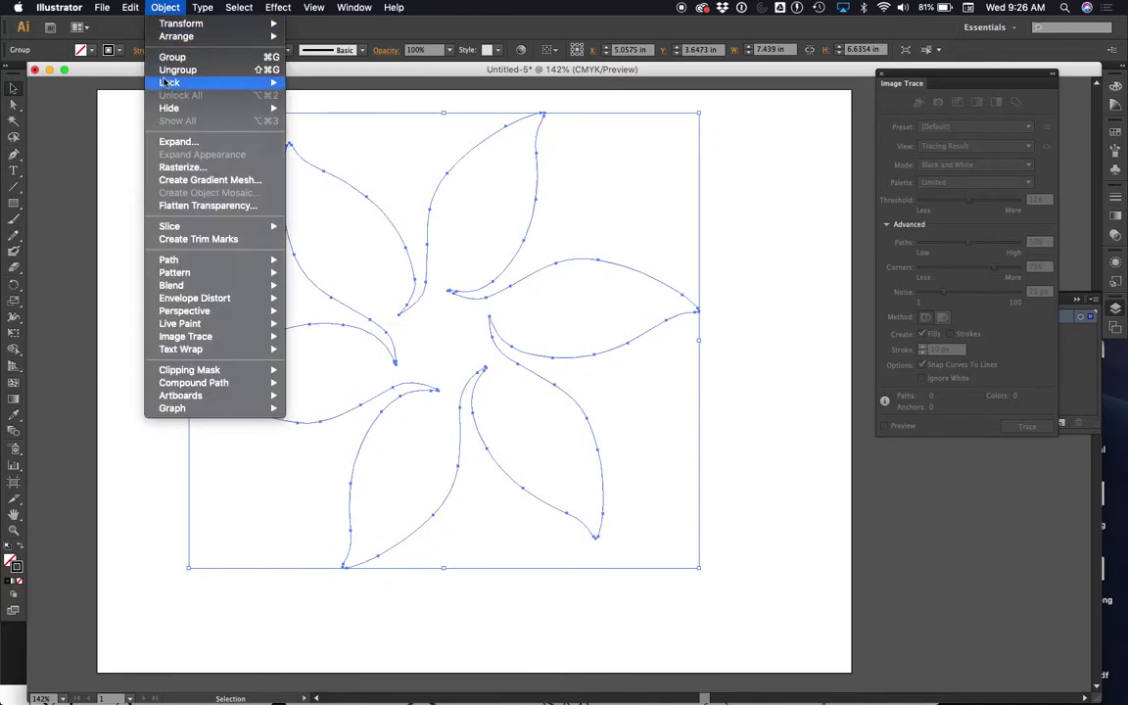
left_click(177, 143)
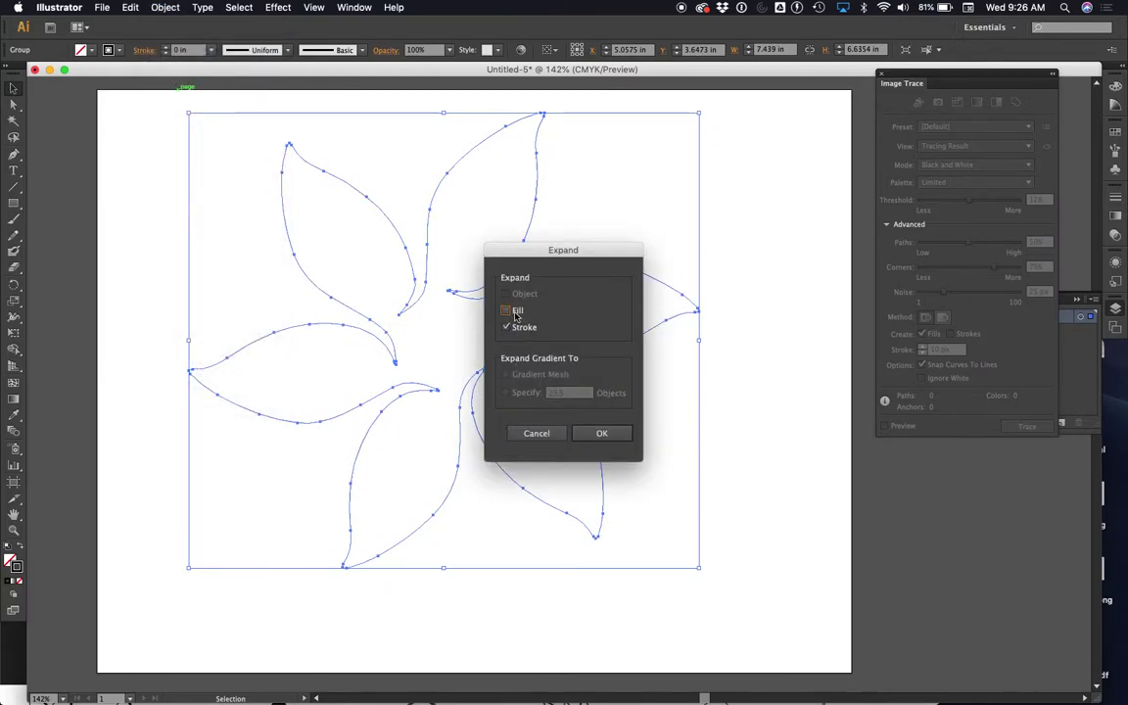
left_click(604, 436)
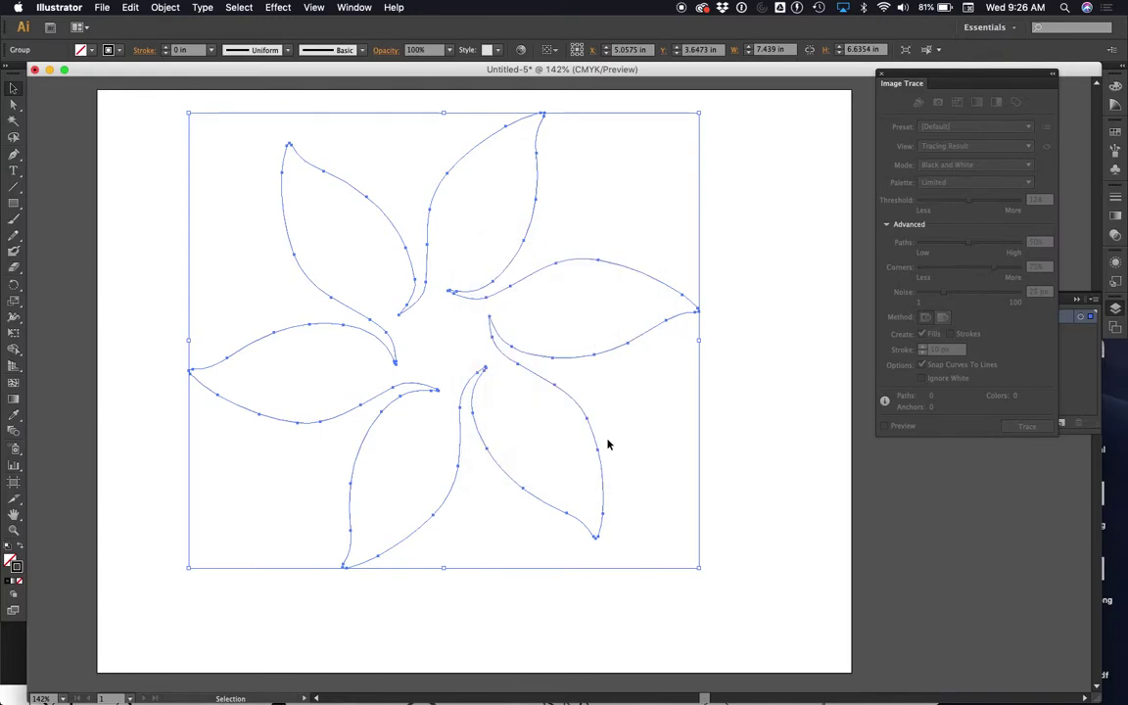
left_click(735, 539)
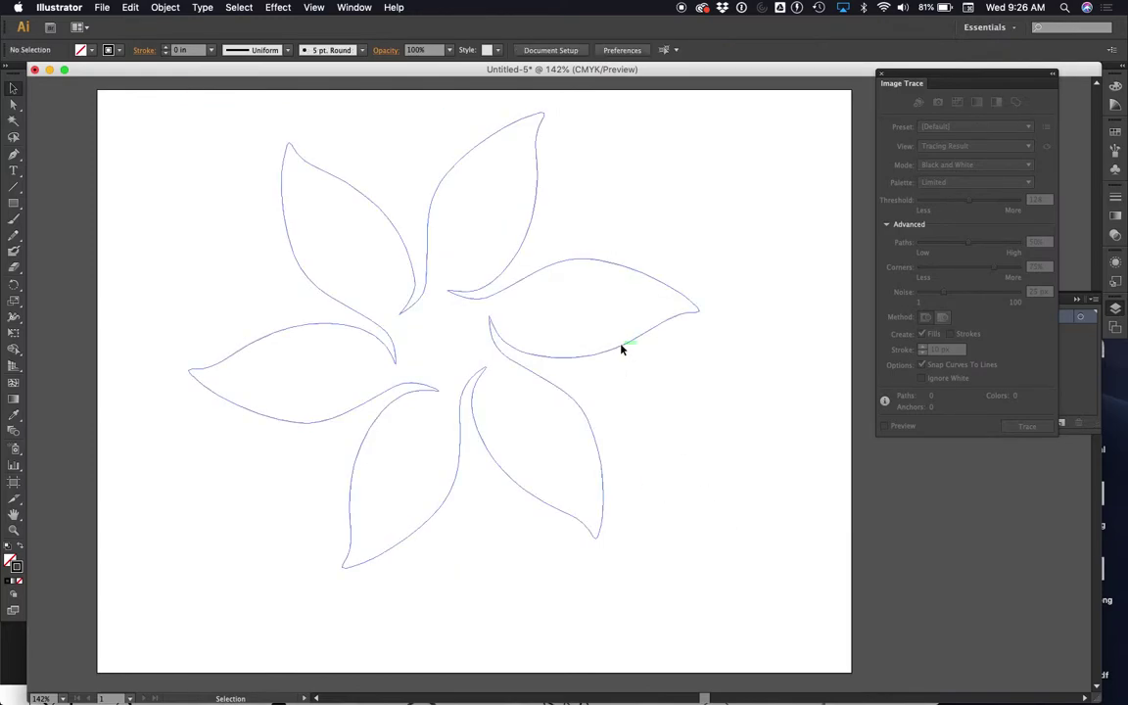
- Nudge the flower slightly right and down, then inspect a petal-tip anchor with Direct Selection
left_click_drag(622, 347, 655, 368)
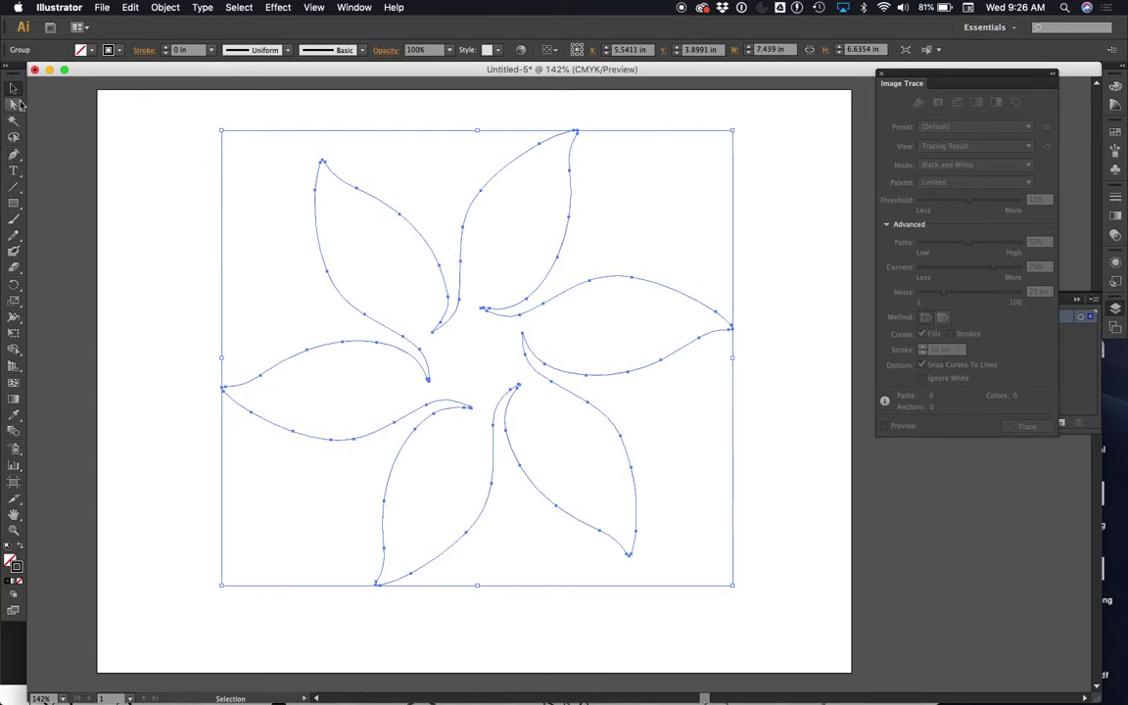
left_click(156, 157)
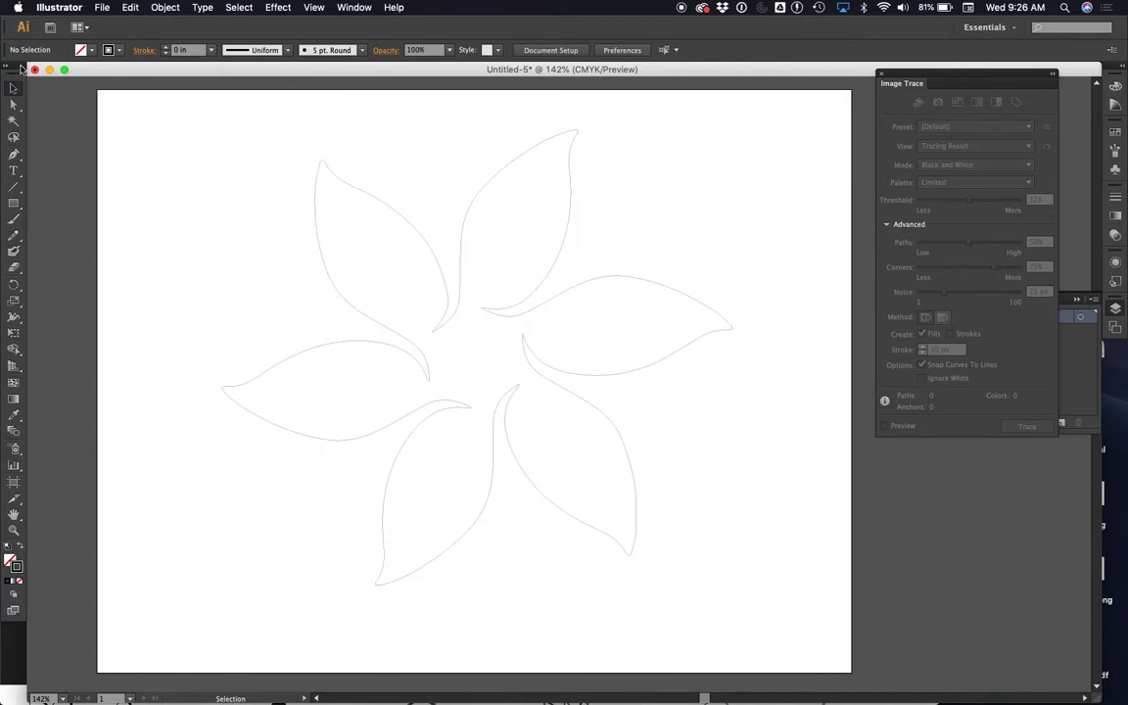
left_click(18, 105)
left_click(426, 381)
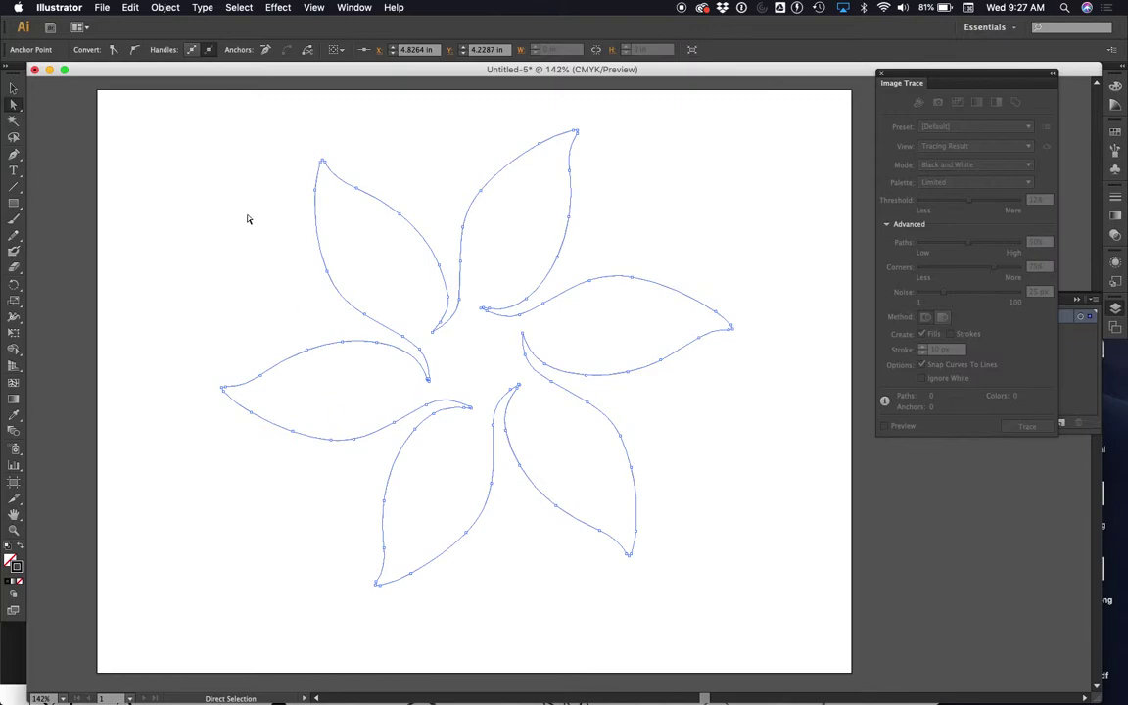
- Select the flower group and set its stroke weight to 1
left_click(13, 89)
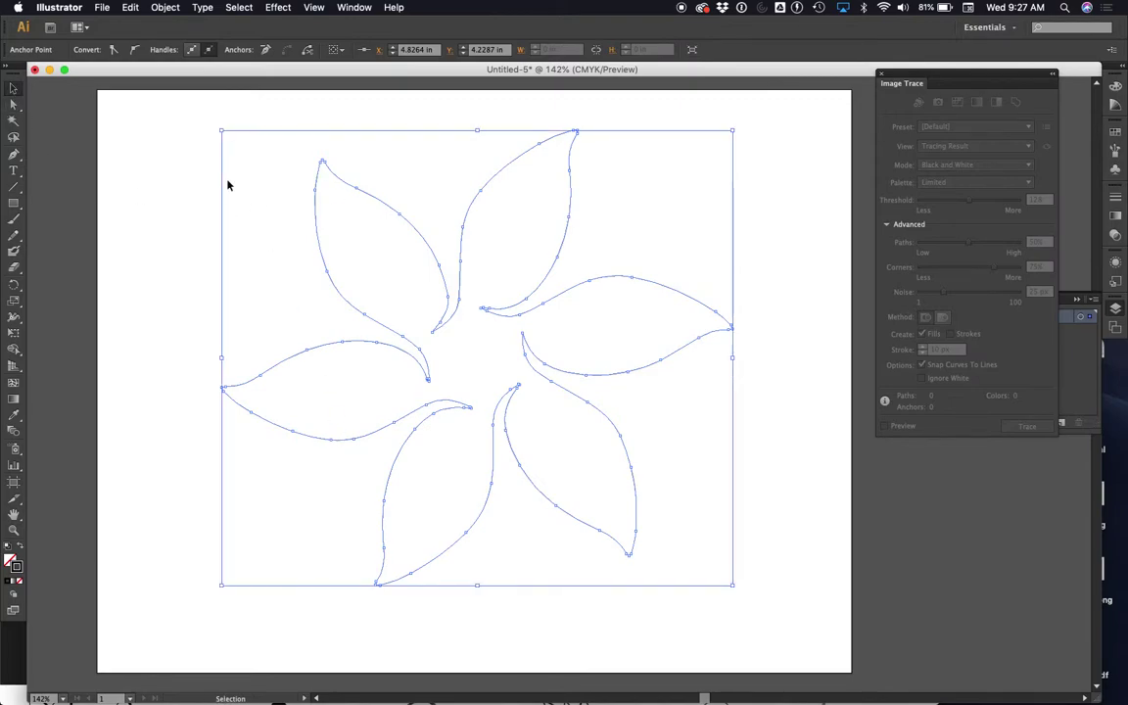
left_click(223, 179)
left_click(345, 183)
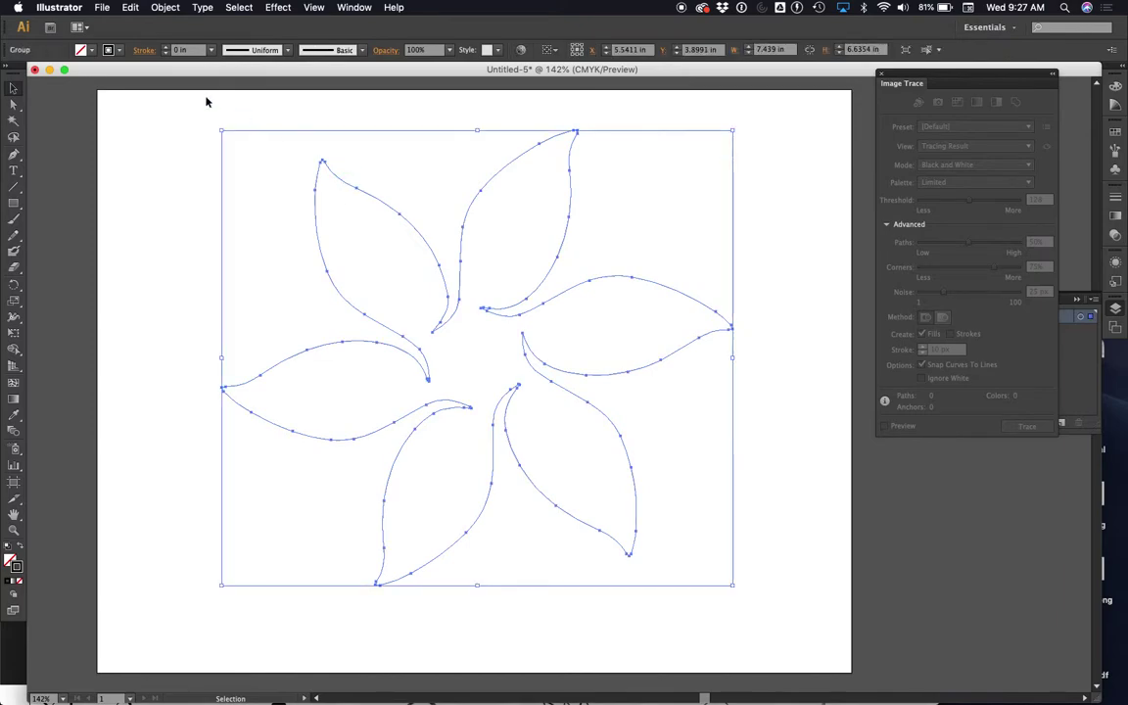
left_click(177, 51)
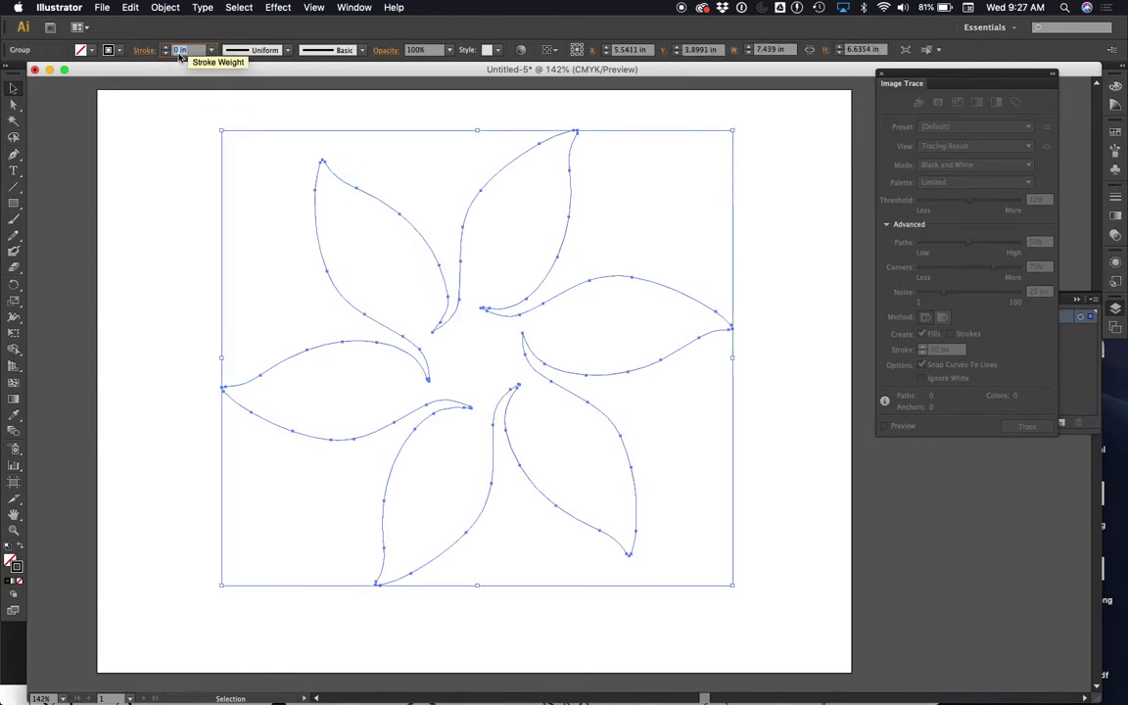
type("1")
key("Return")
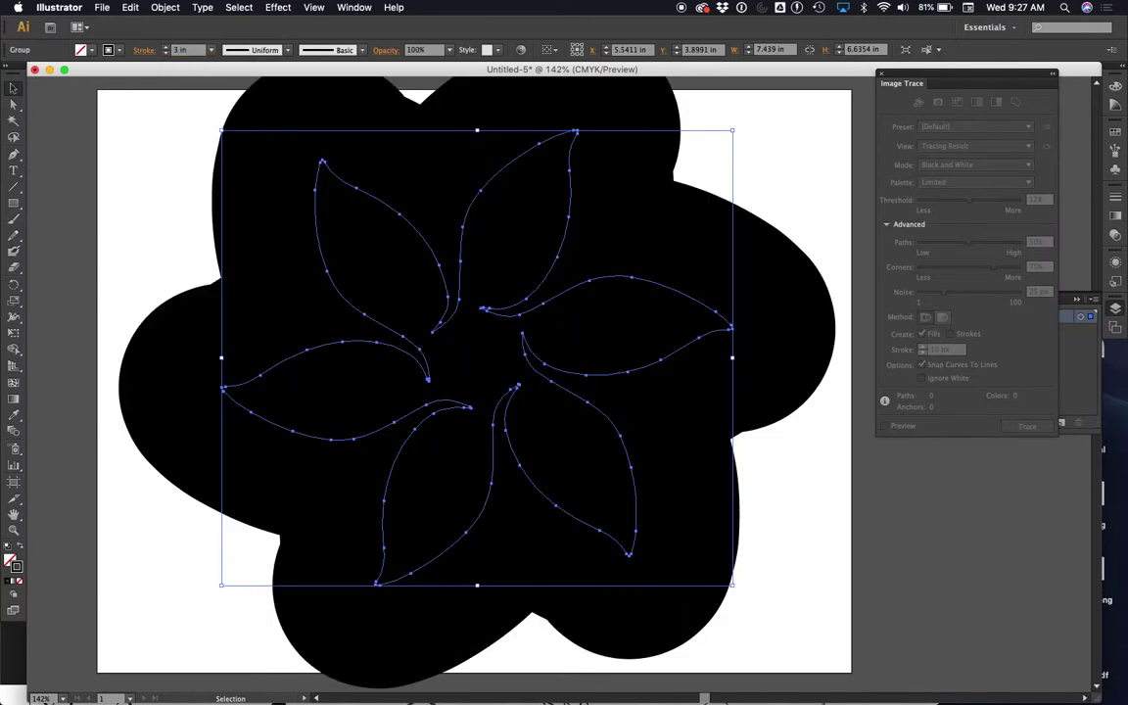
- Reduce the stroke weight via 0.25 to a 0.001 in hairline, then deselect
left_click(177, 51)
left_click(165, 46)
type("0.25")
key("Return")
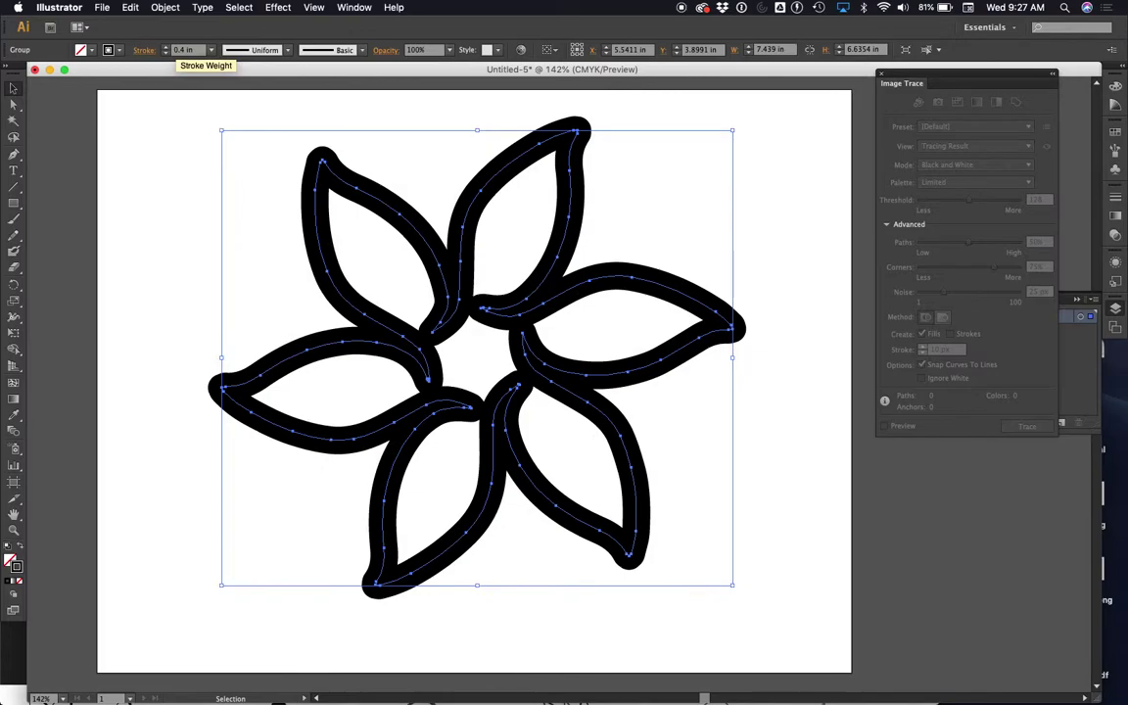
left_click(184, 49)
type("0.001")
key("Return")
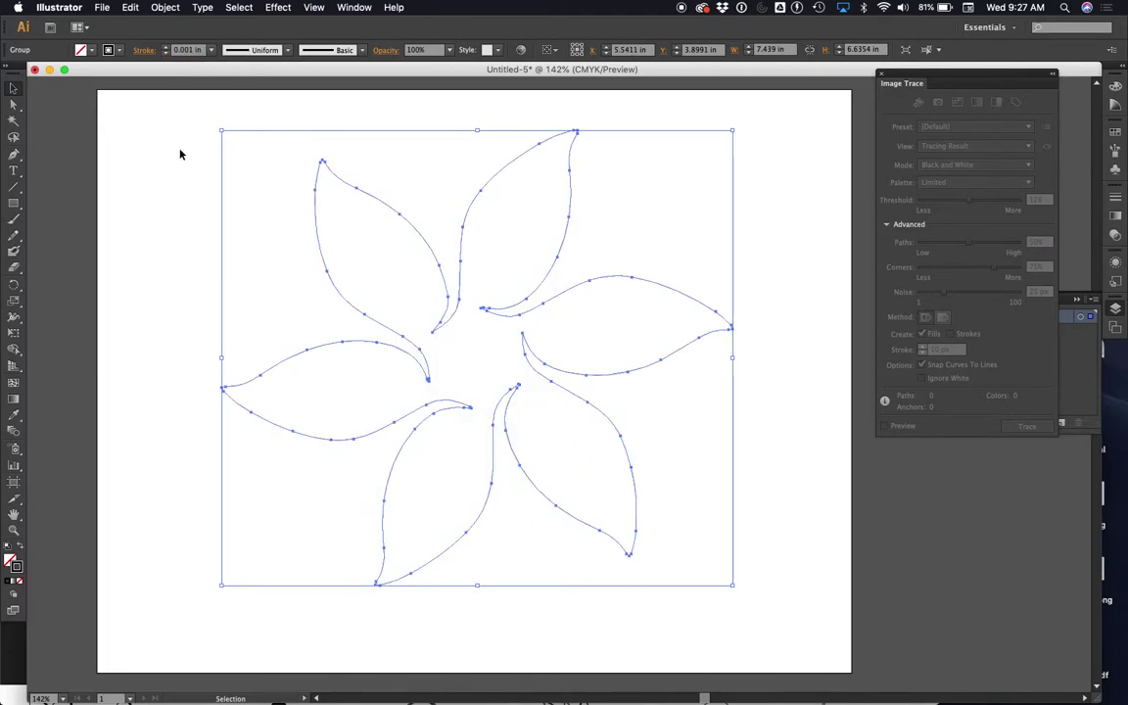
left_click(161, 180)
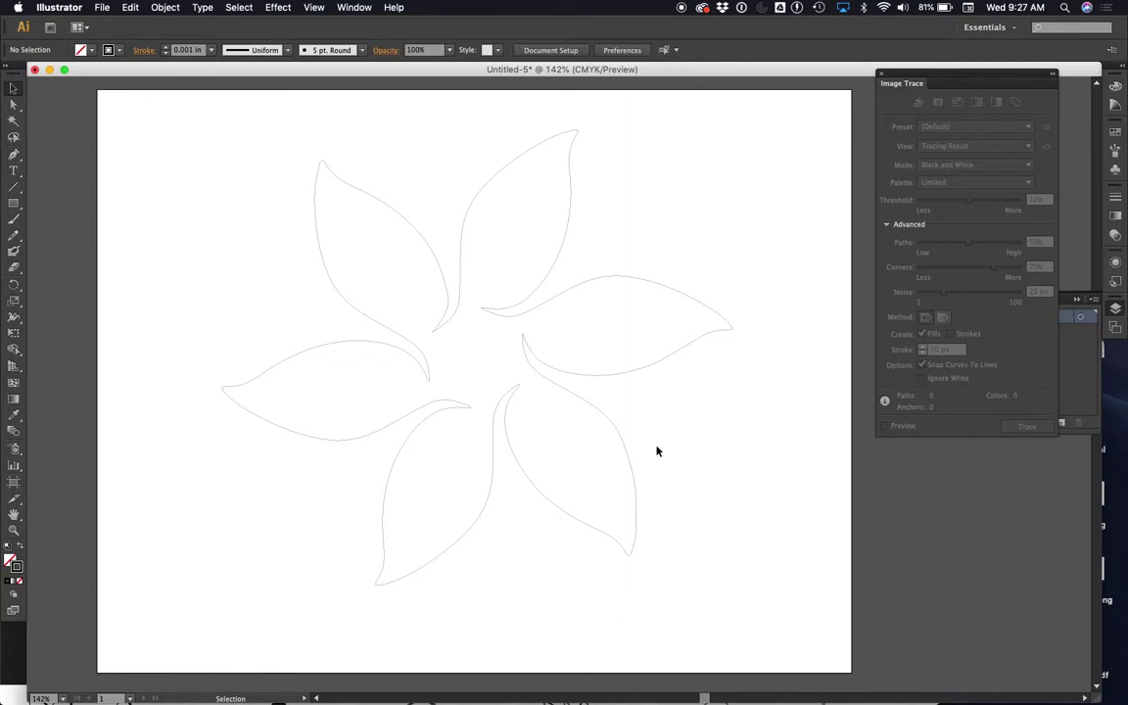
- Shrink the flower with its corner handle and move it toward the upper left
left_click_drag(237, 177, 626, 487)
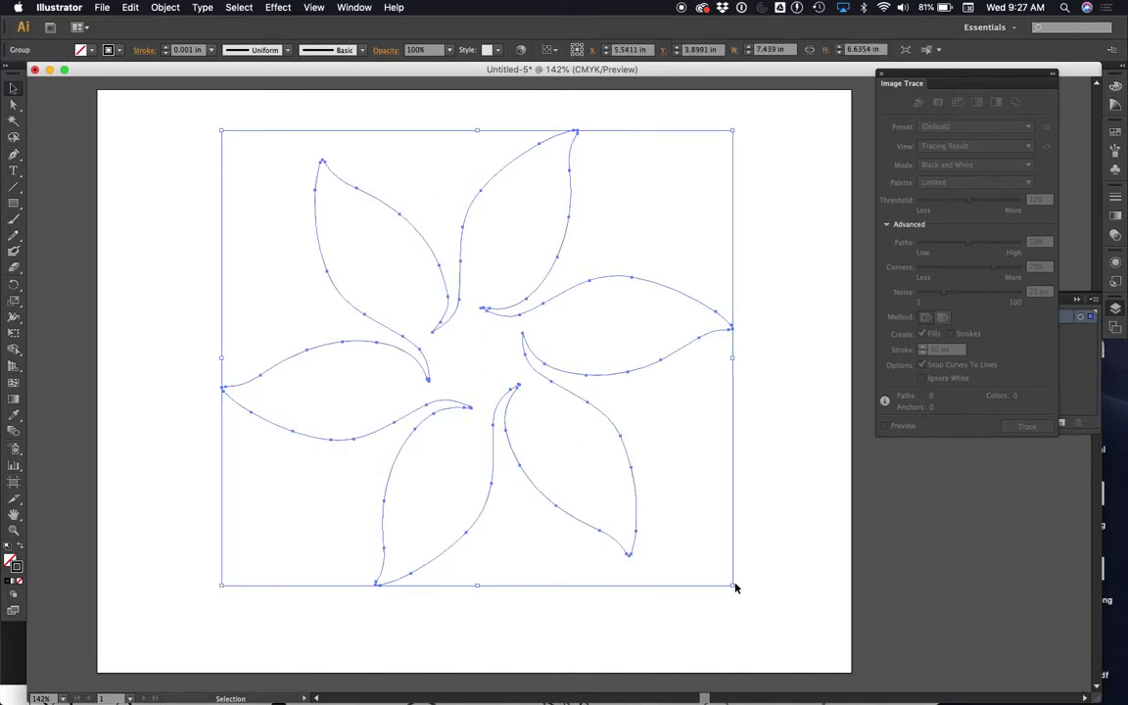
left_click_drag(736, 588, 544, 396)
left_click(505, 340)
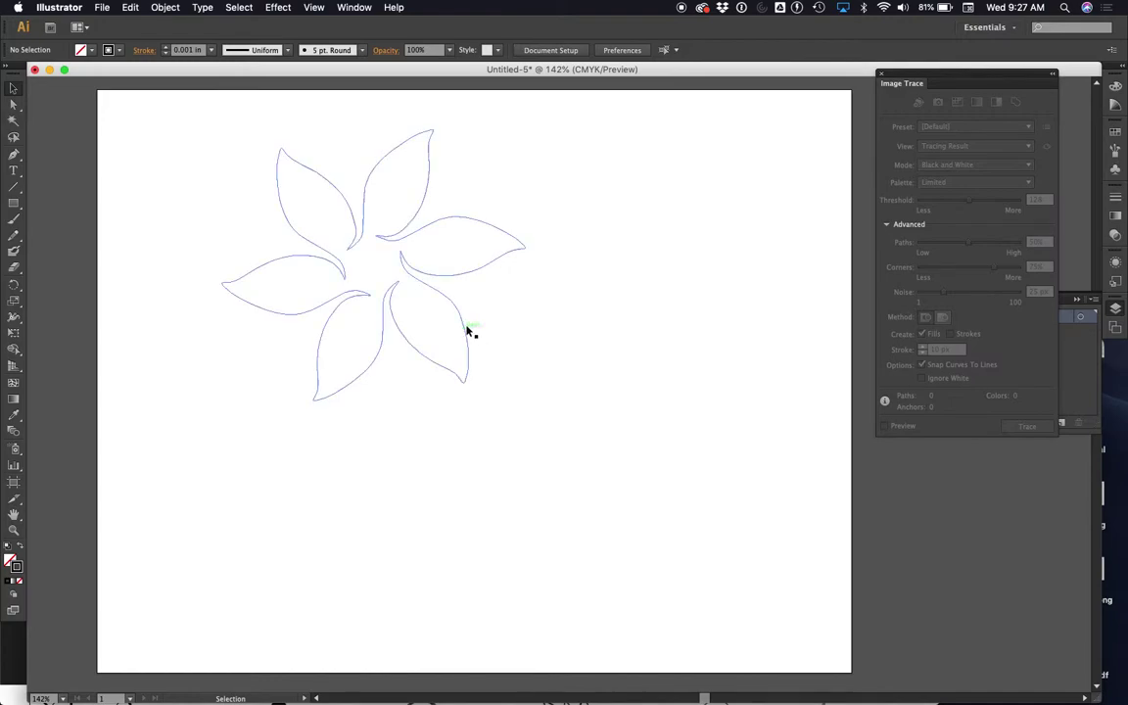
left_click_drag(463, 327, 375, 316)
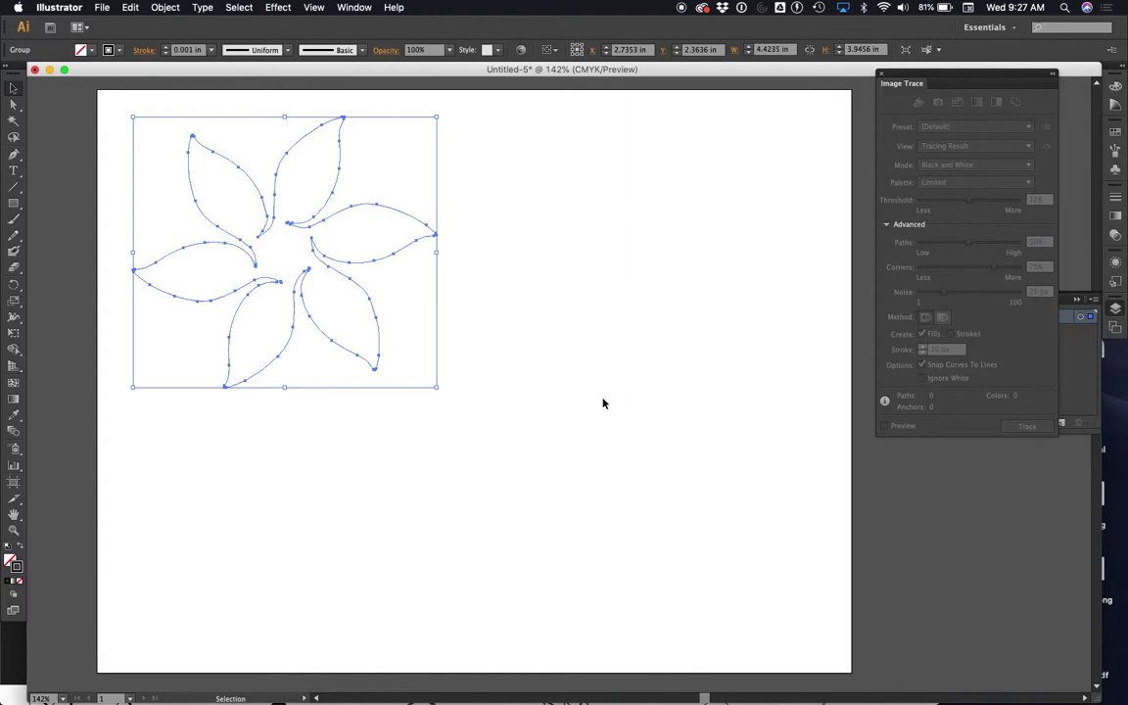
- Copy and paste the flower, placing the copy so it overlaps the original
key("ctrl+c")
key("ctrl+v")
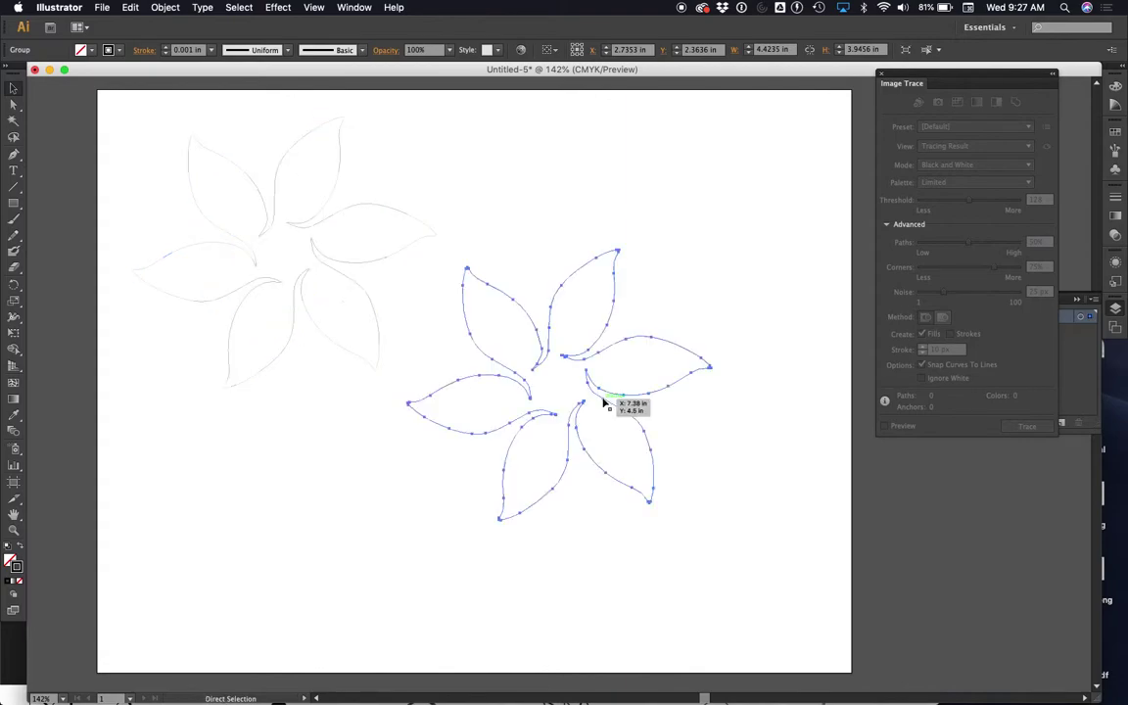
left_click_drag(594, 344, 490, 330)
key("a")
- Move the flower copies up-right and to new spots so they overlap across the artboard
left_click_drag(699, 538, 452, 253)
key("v")
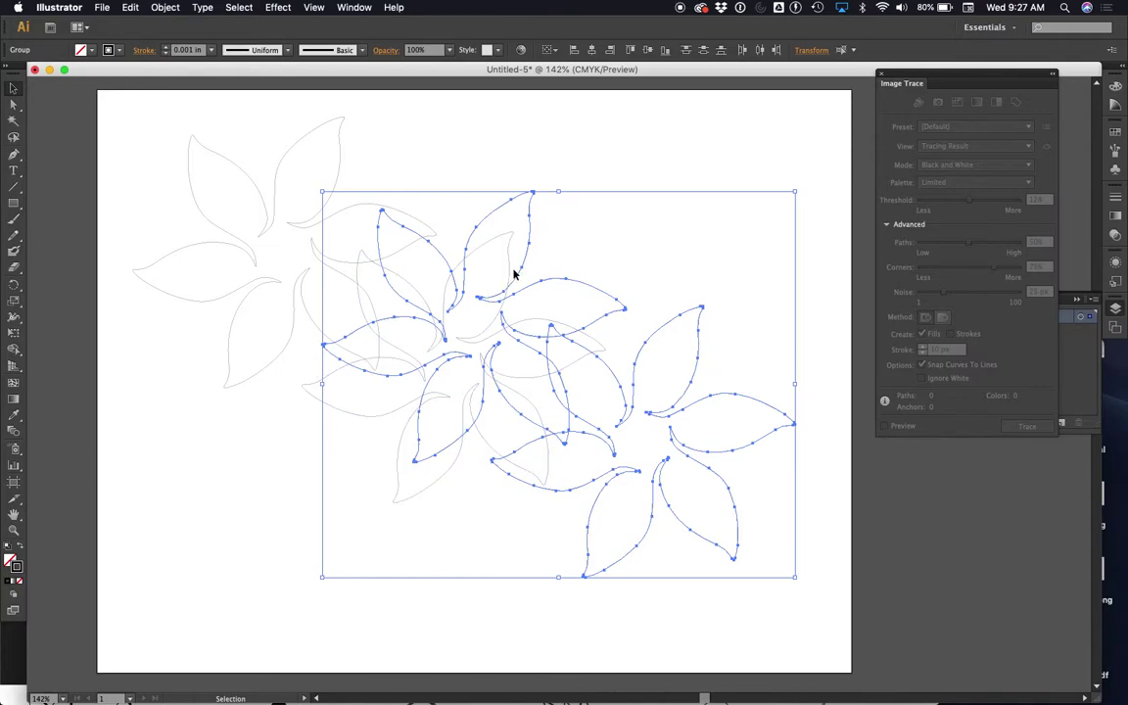
left_click_drag(526, 261, 616, 142)
left_click_drag(529, 220, 720, 116)
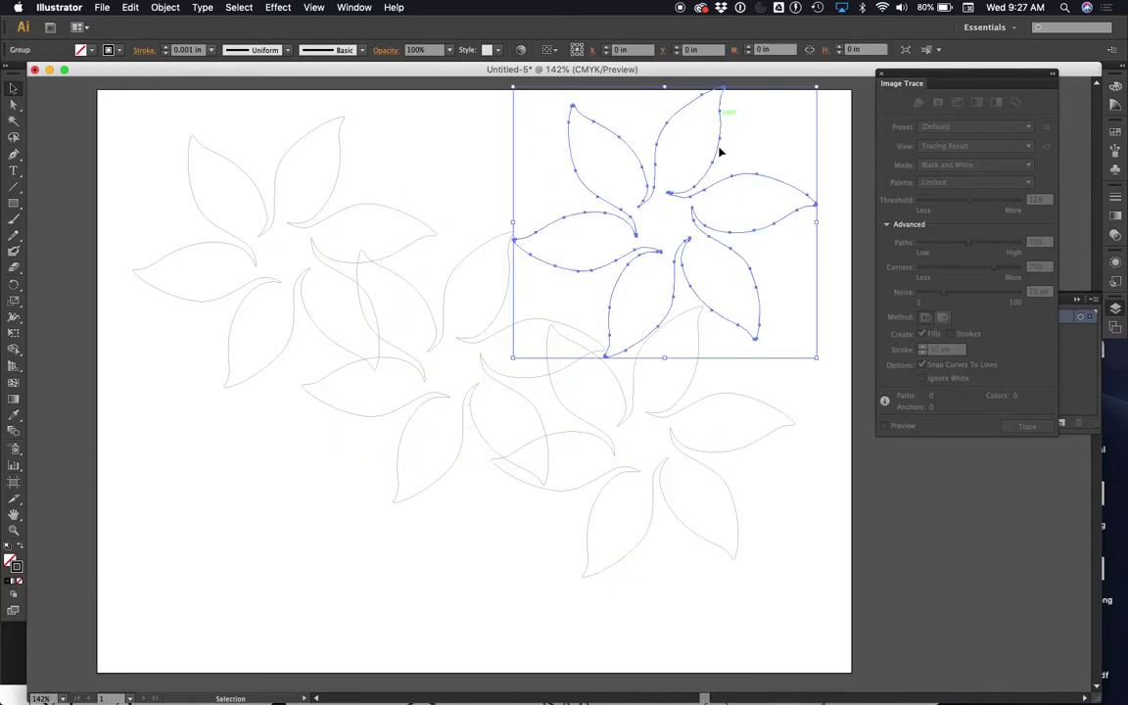
mouse_move(702, 468)
left_mouse_down()
mouse_move(733, 512)
mouse_move(732, 473)
mouse_move(720, 477)
left_mouse_up()
left_click(750, 642)
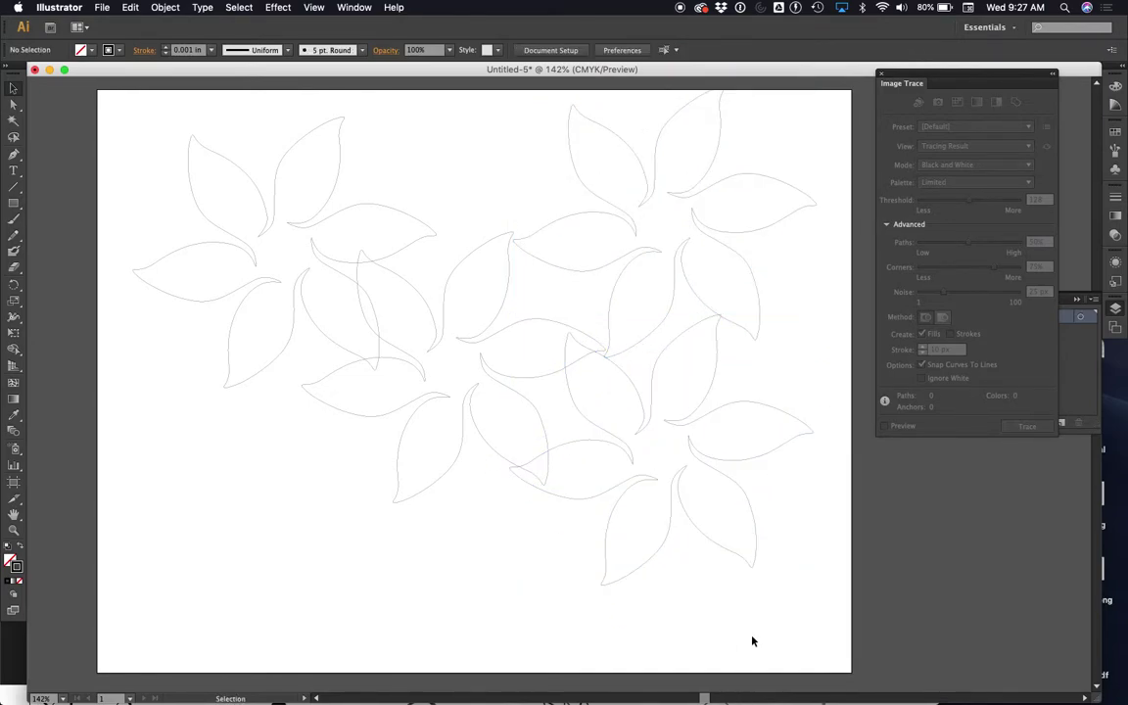
left_click_drag(752, 637, 278, 187)
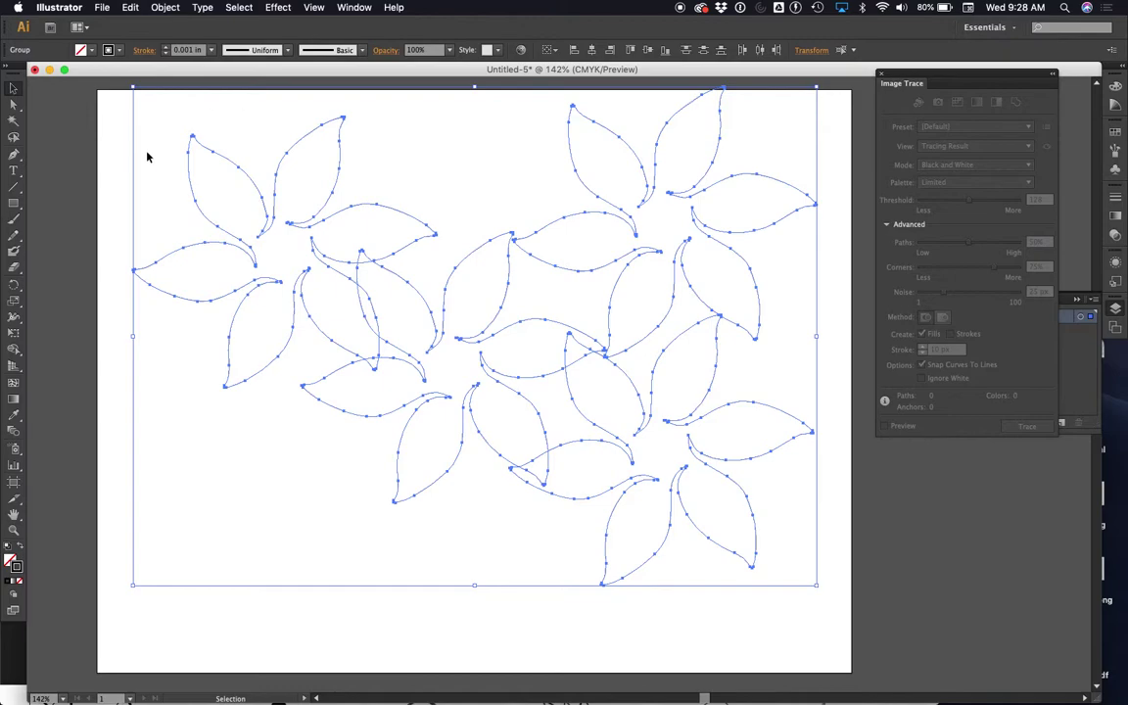
- Marquee-select all the flower copies and group them
left_click(117, 145)
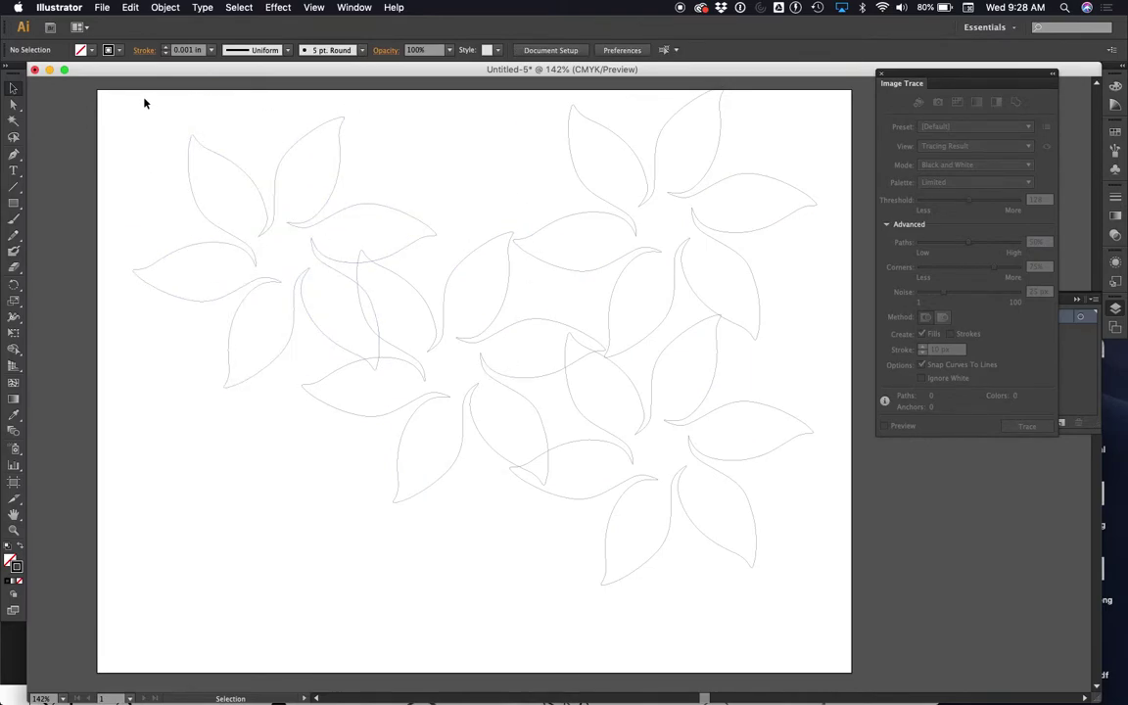
left_click_drag(135, 105, 713, 524)
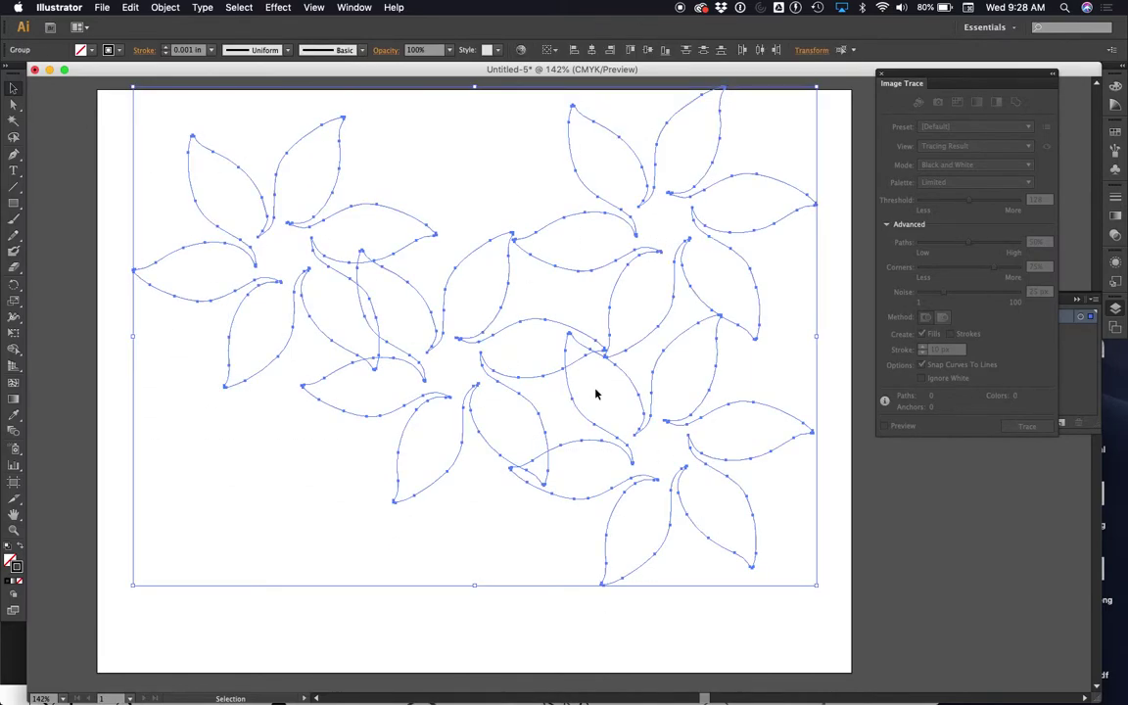
left_click(164, 7)
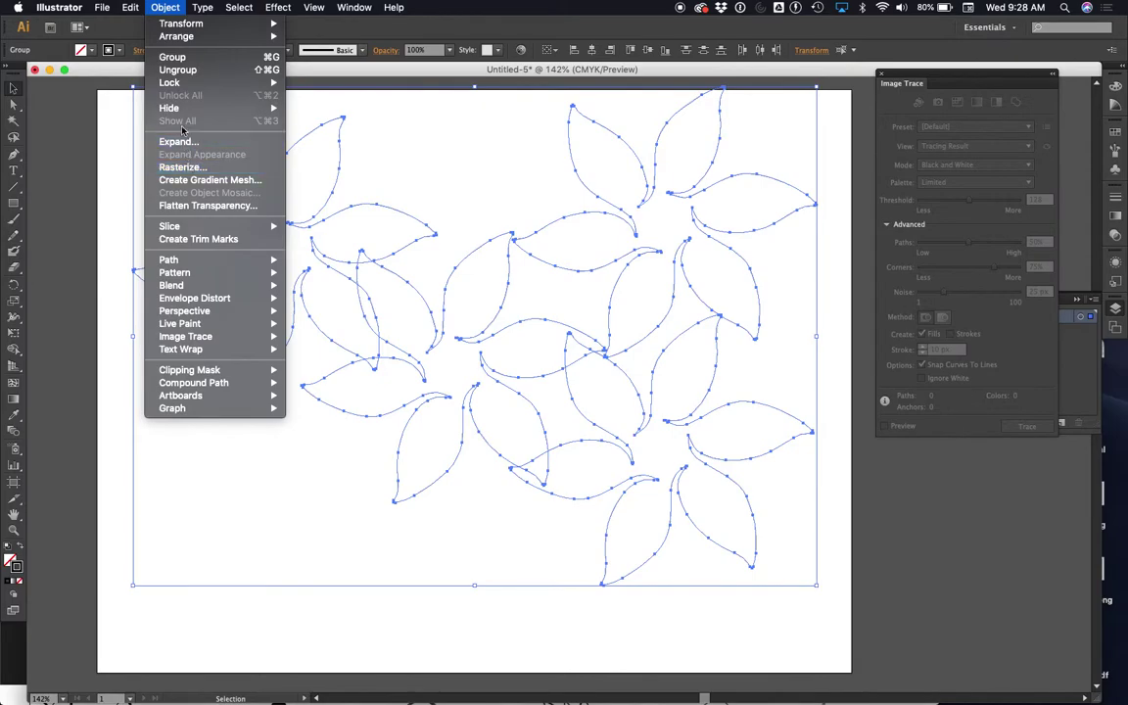
left_click(176, 57)
- Apply the Pathfinder Add effect to merge the grouped flowers into one outline
left_click(262, 4)
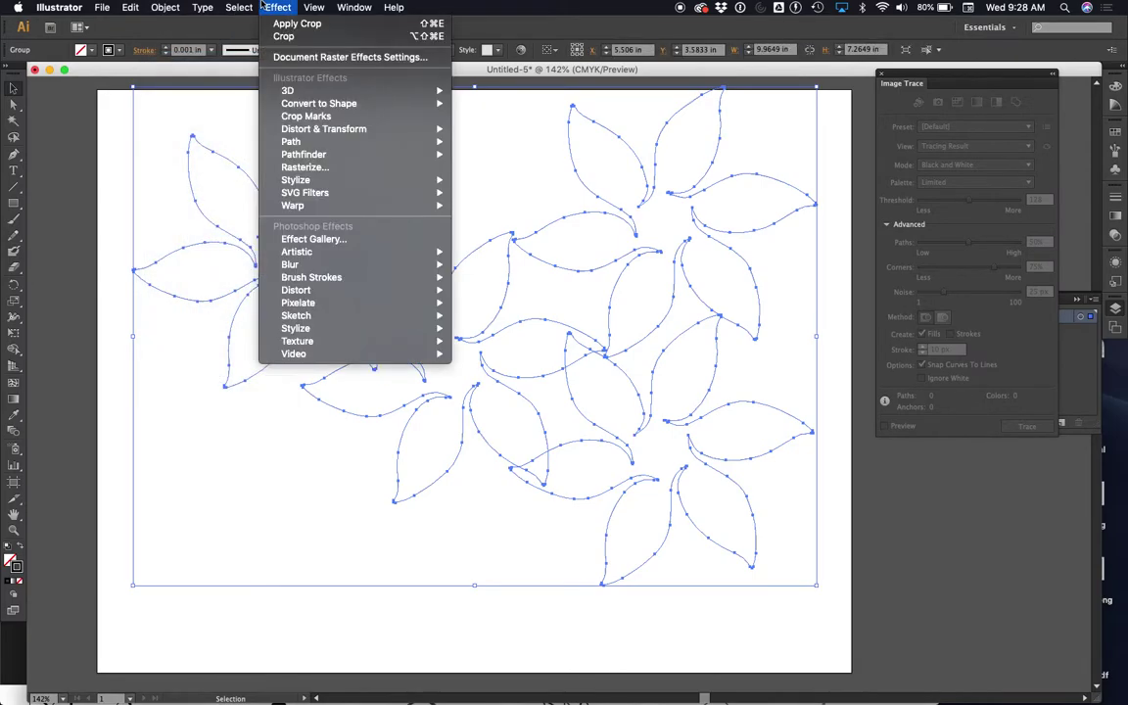
mouse_move(294, 154)
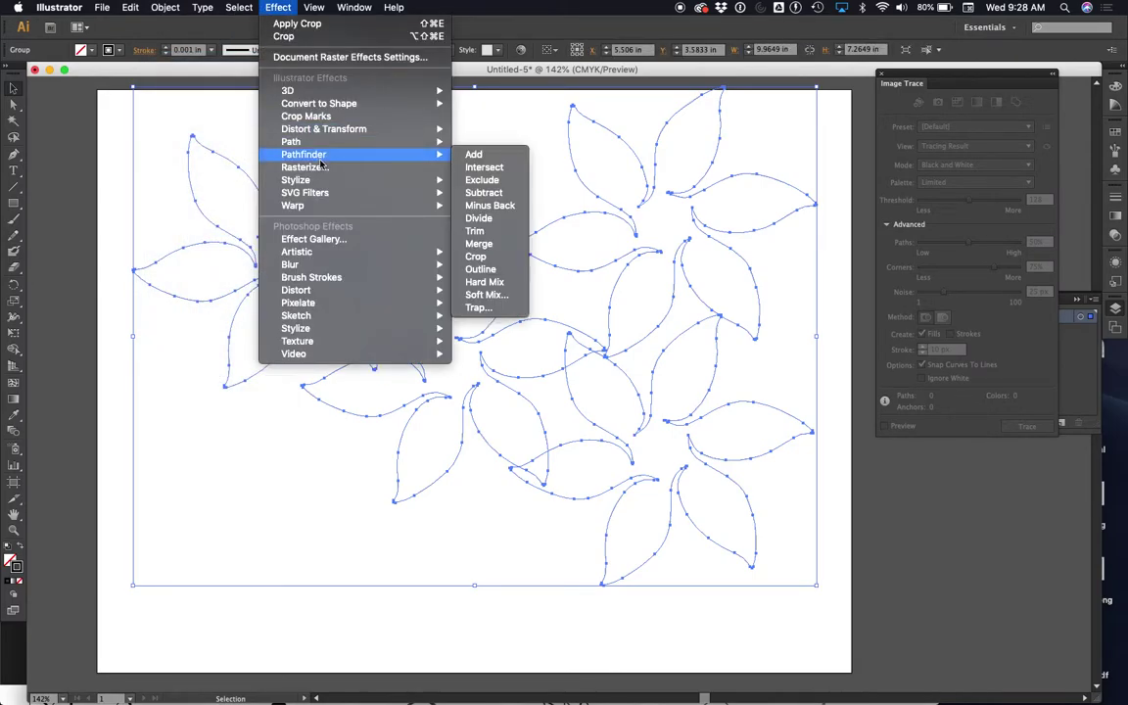
left_click(495, 160)
left_click(328, 595)
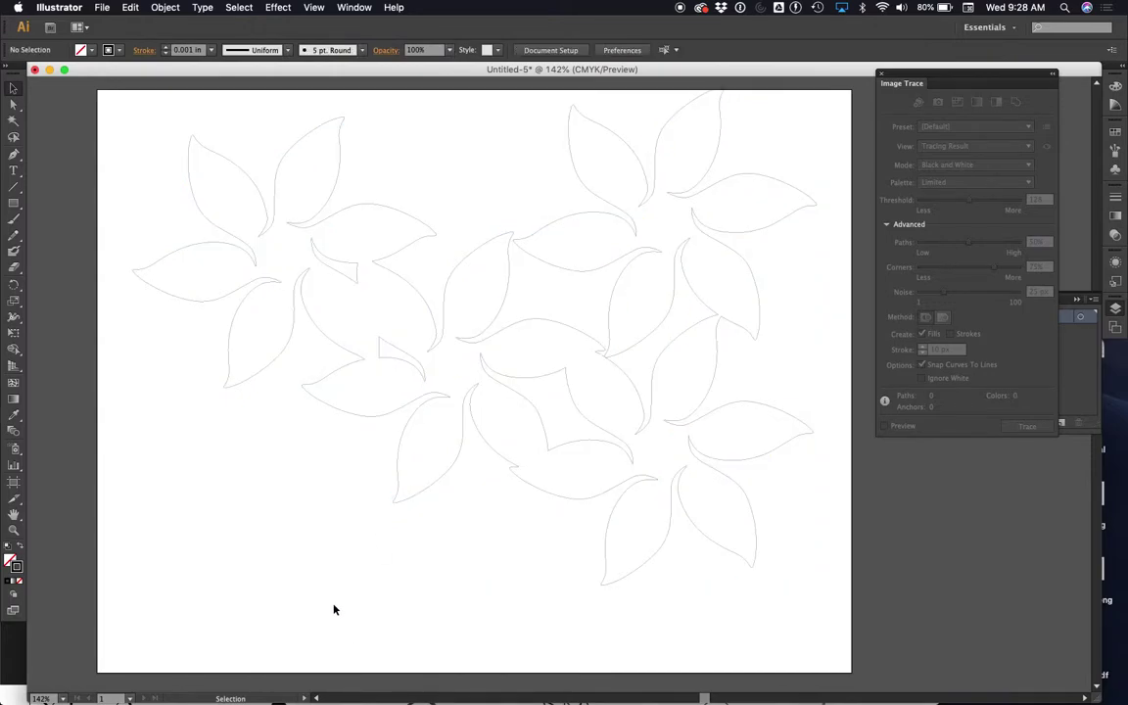